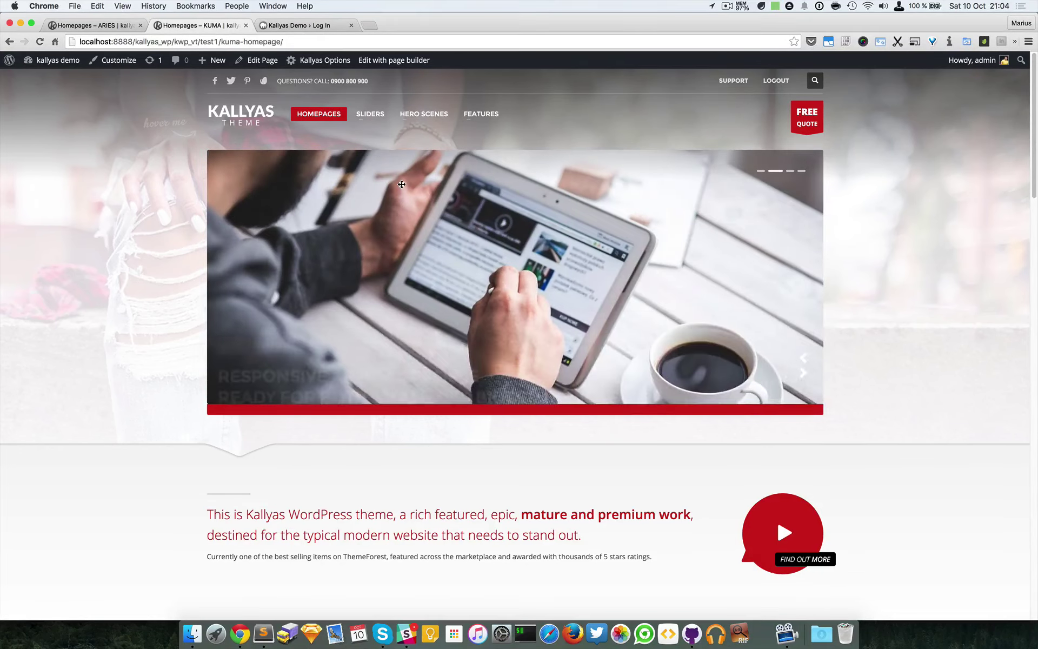
- Open the KUMA homepage in the page builder and browse its Call Out Banner, Icon Box and Stage Image Box elements
click(392, 64)
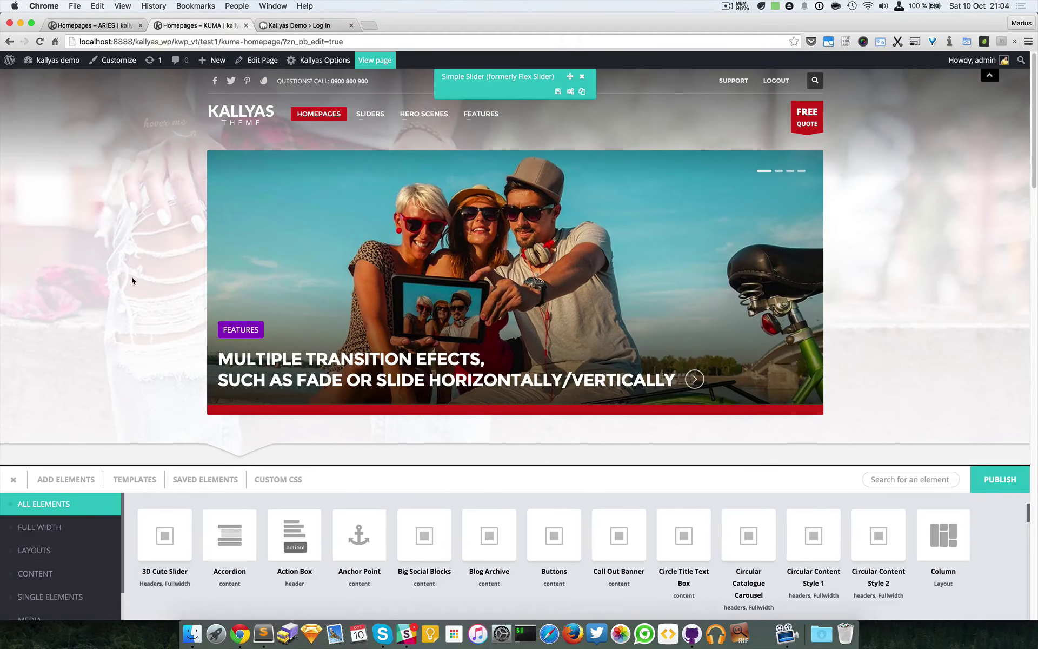
scroll(603, 247, down, 5)
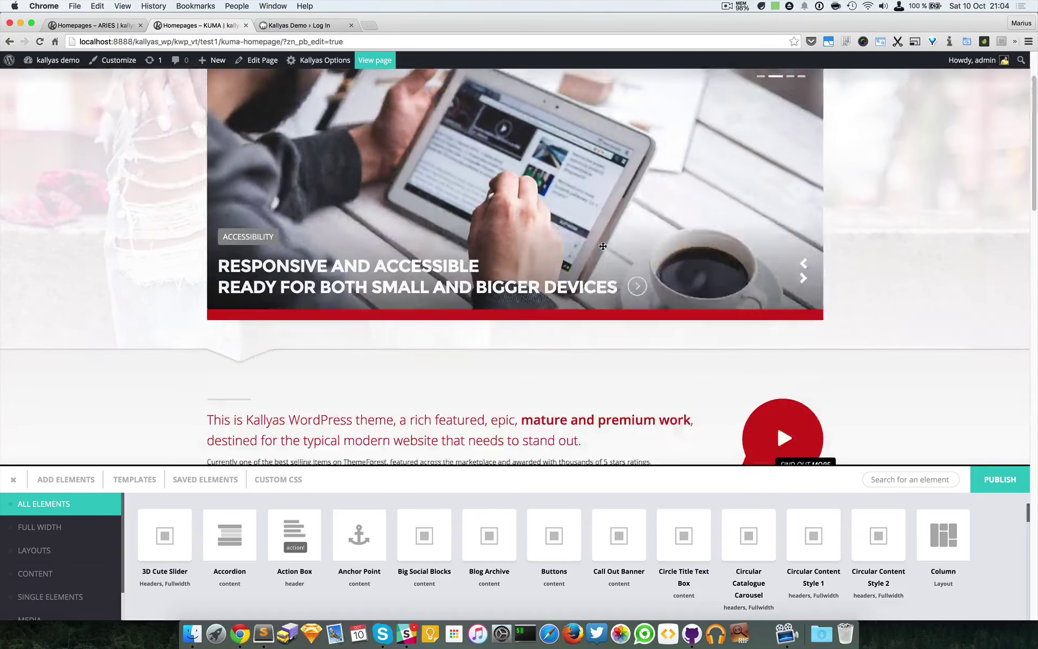
scroll(604, 247, down, 1)
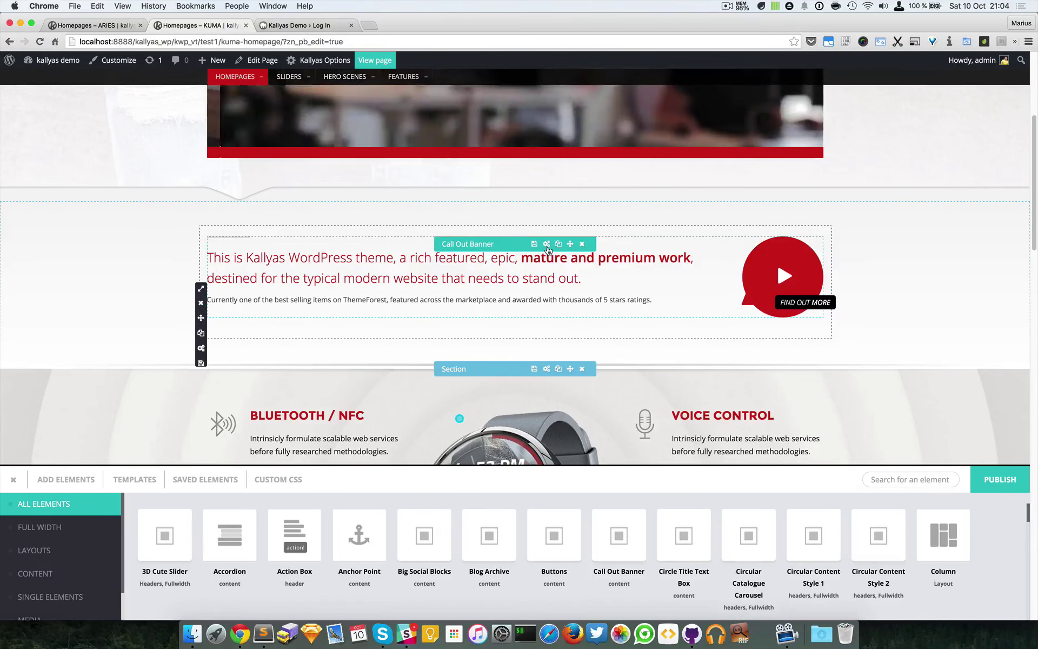
scroll(307, 309, down, 5)
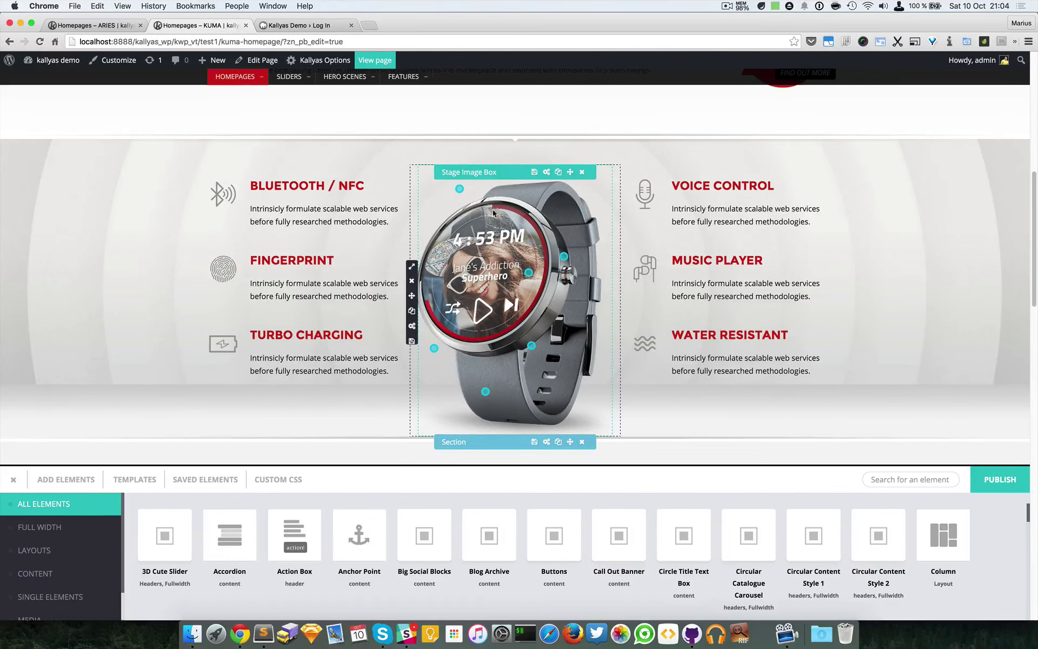
scroll(478, 200, down, 3)
scroll(479, 199, down, 3)
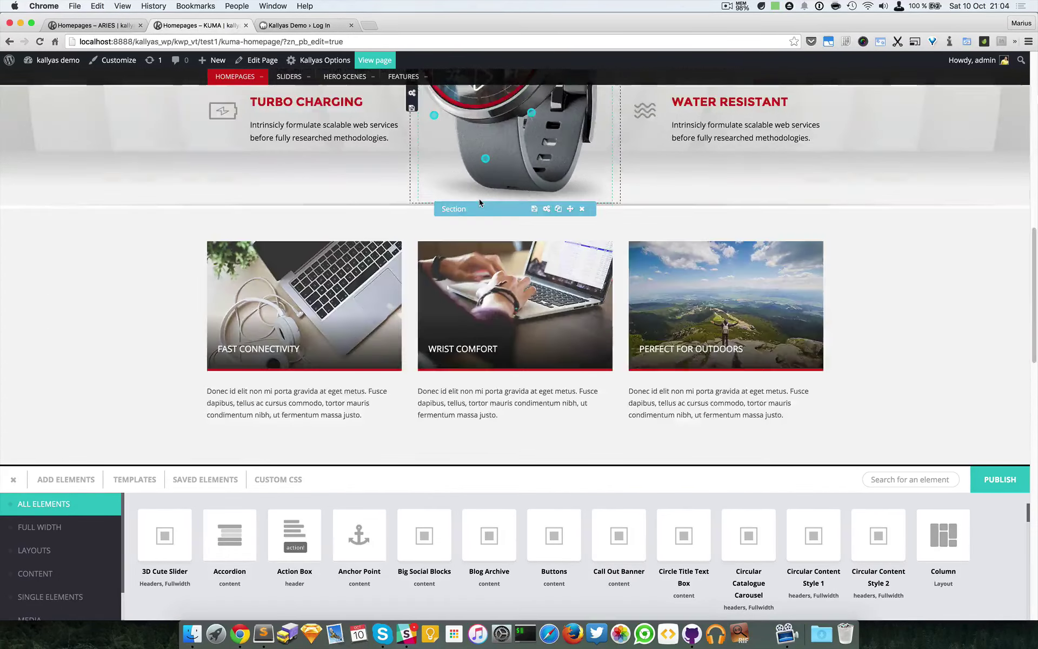
scroll(497, 216, up, 10)
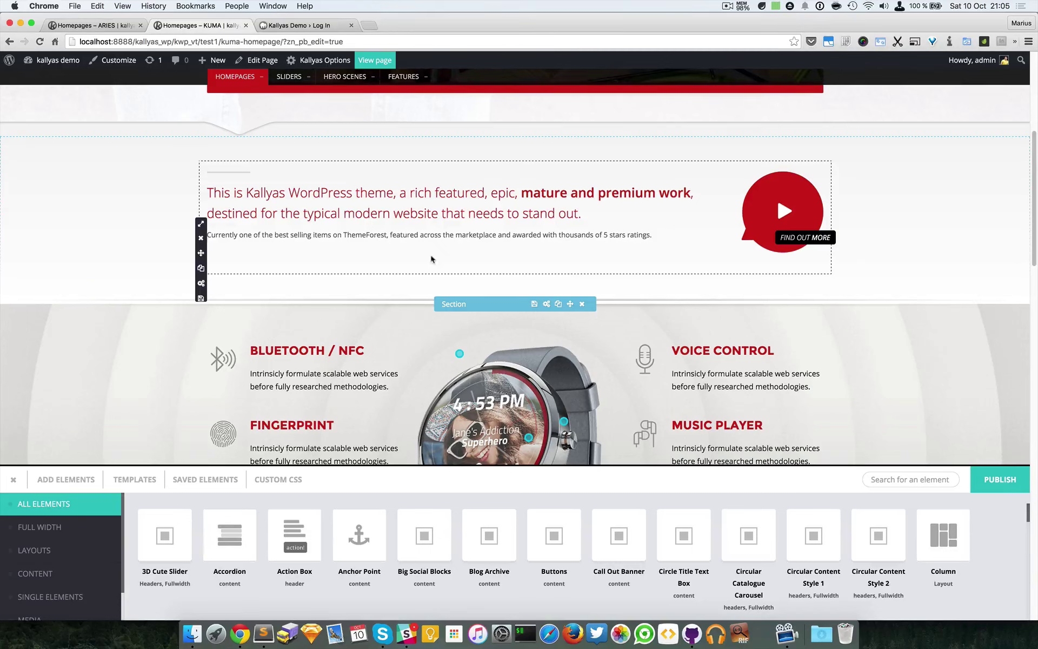
mouse_move(205, 220)
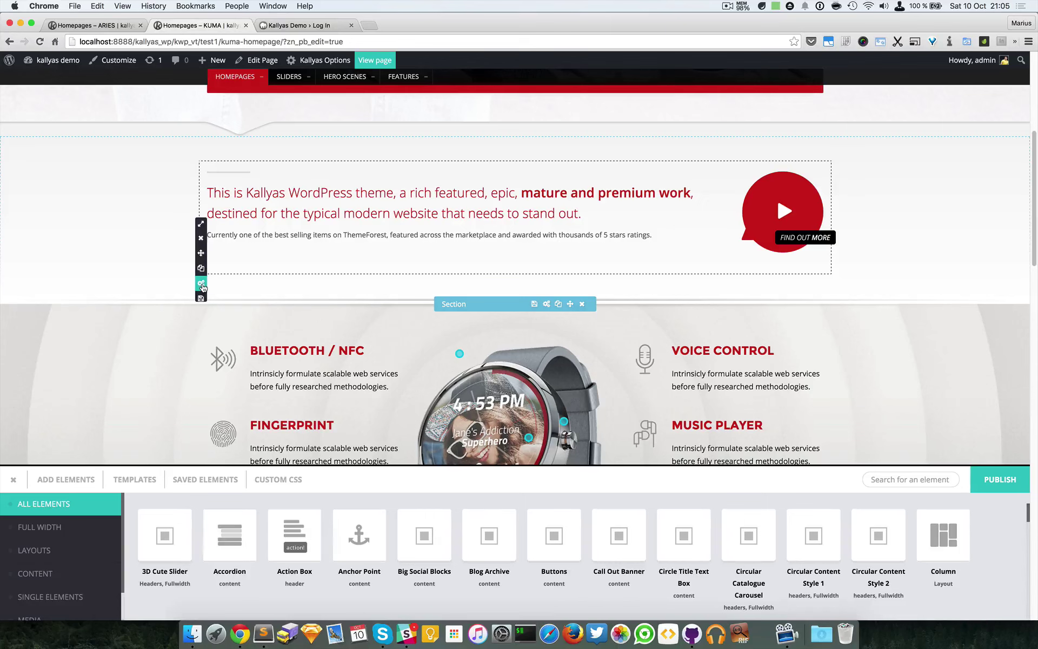
click(727, 6)
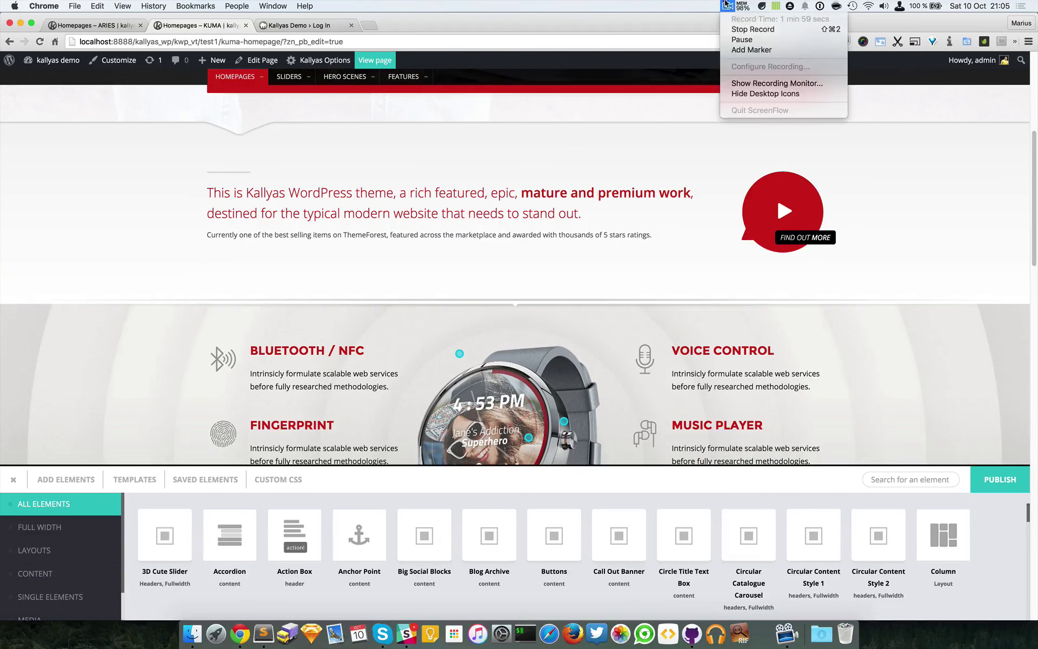
click(739, 40)
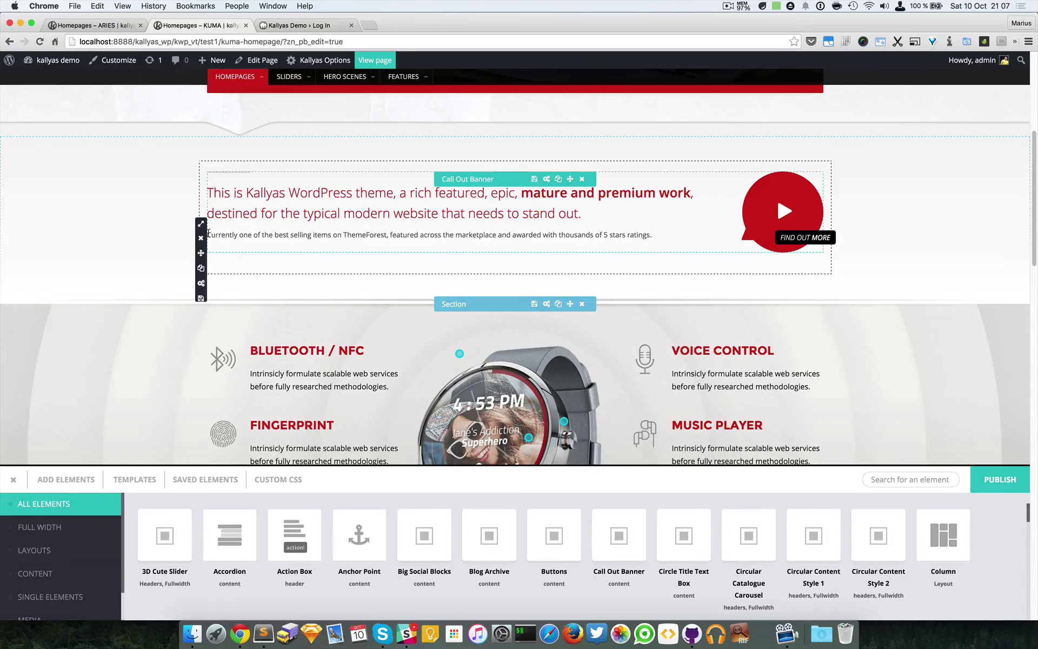
mouse_move(206, 230)
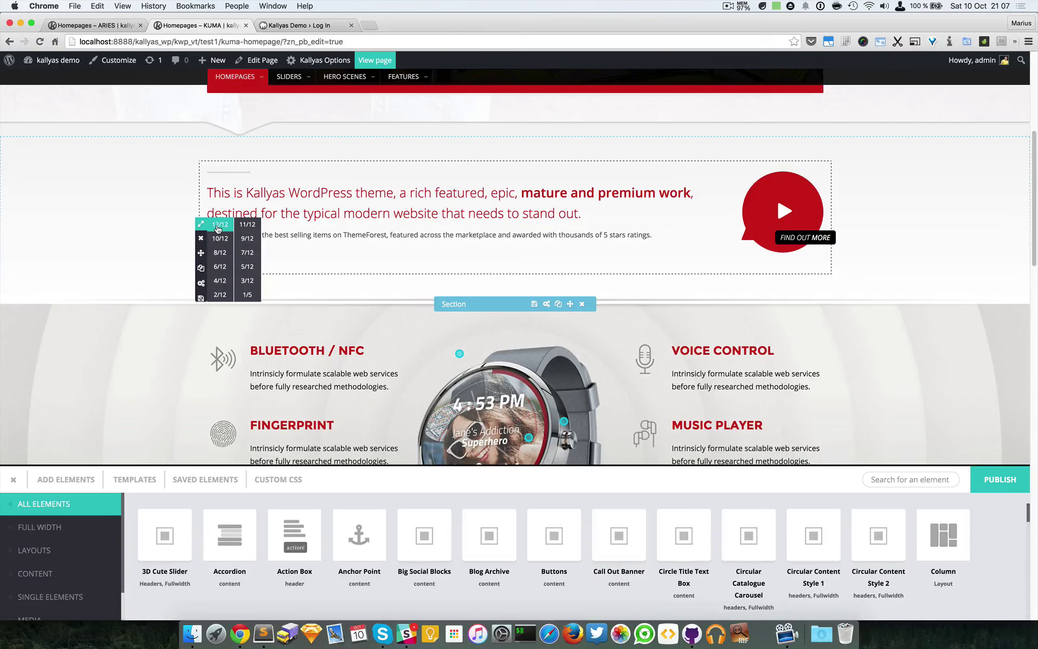
click(243, 254)
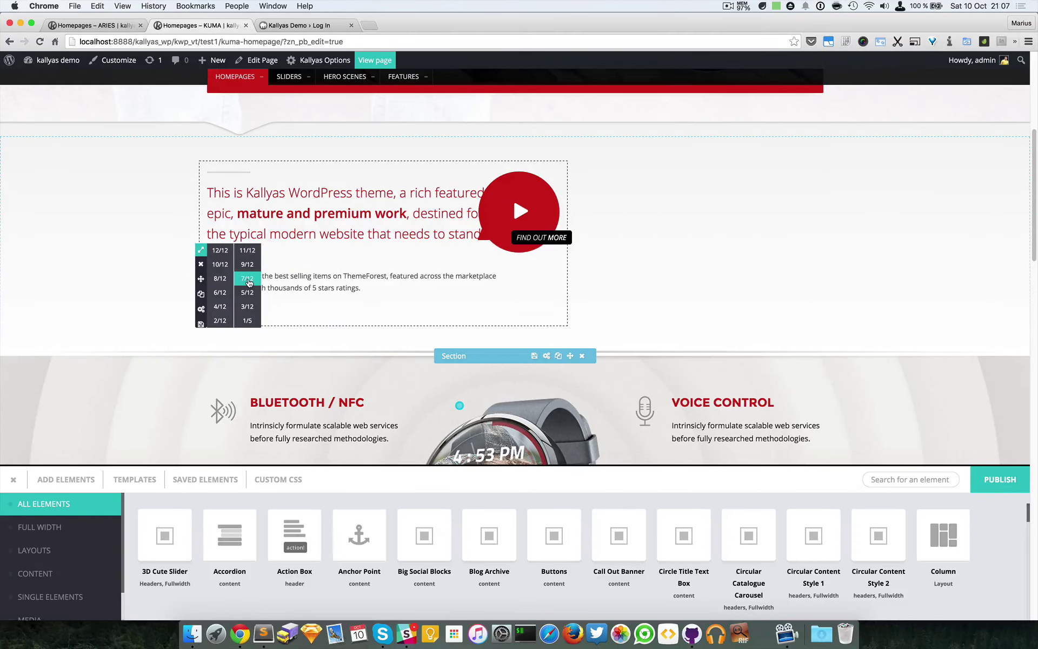
click(224, 297)
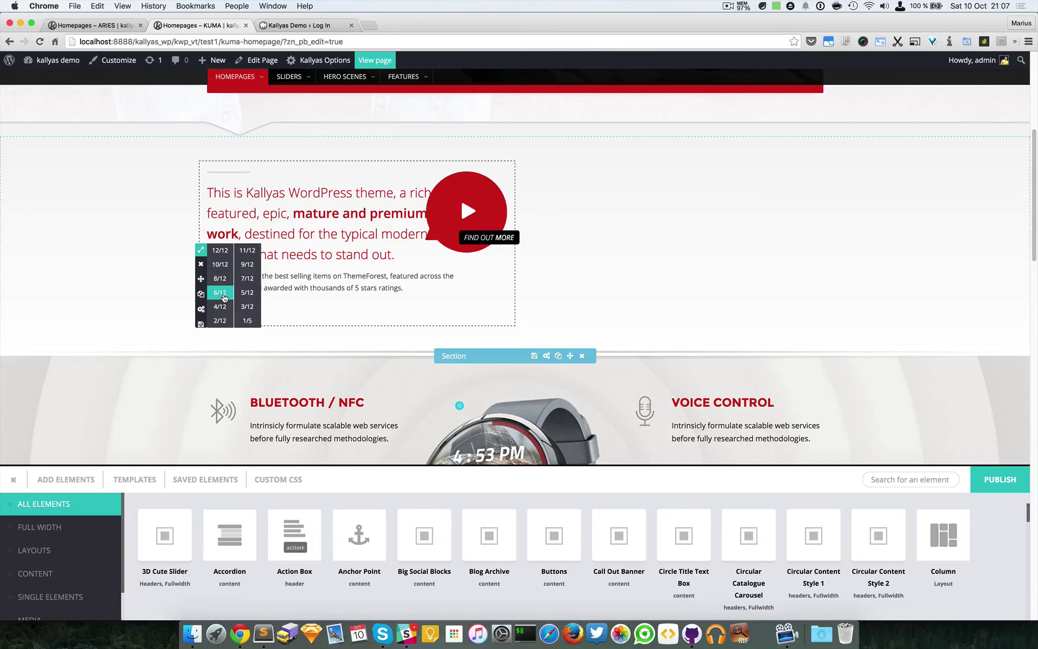
click(220, 265)
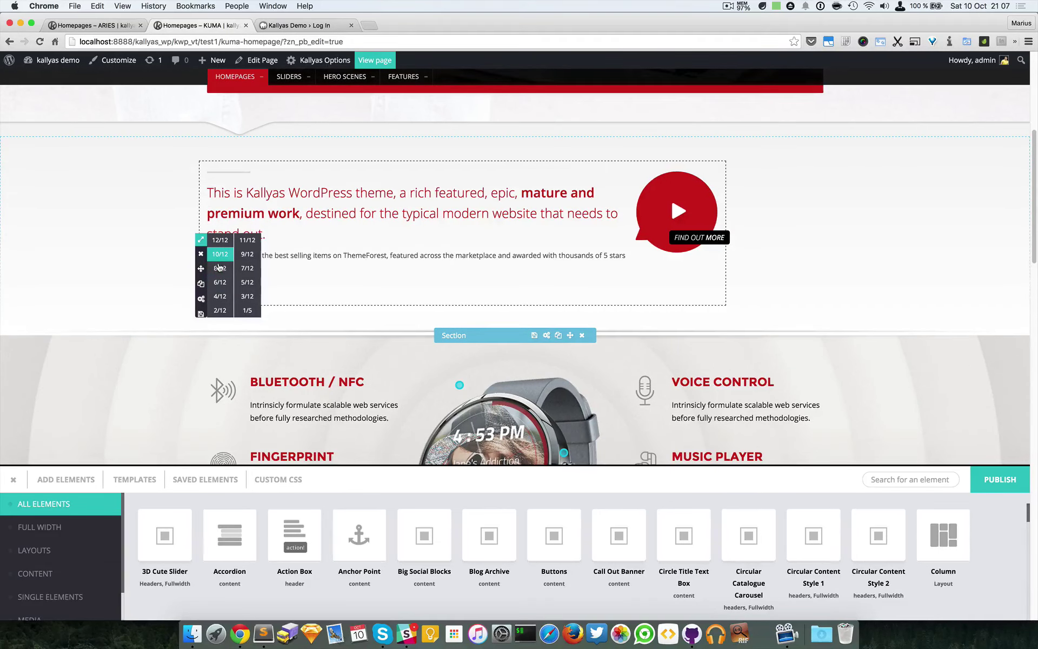
click(228, 244)
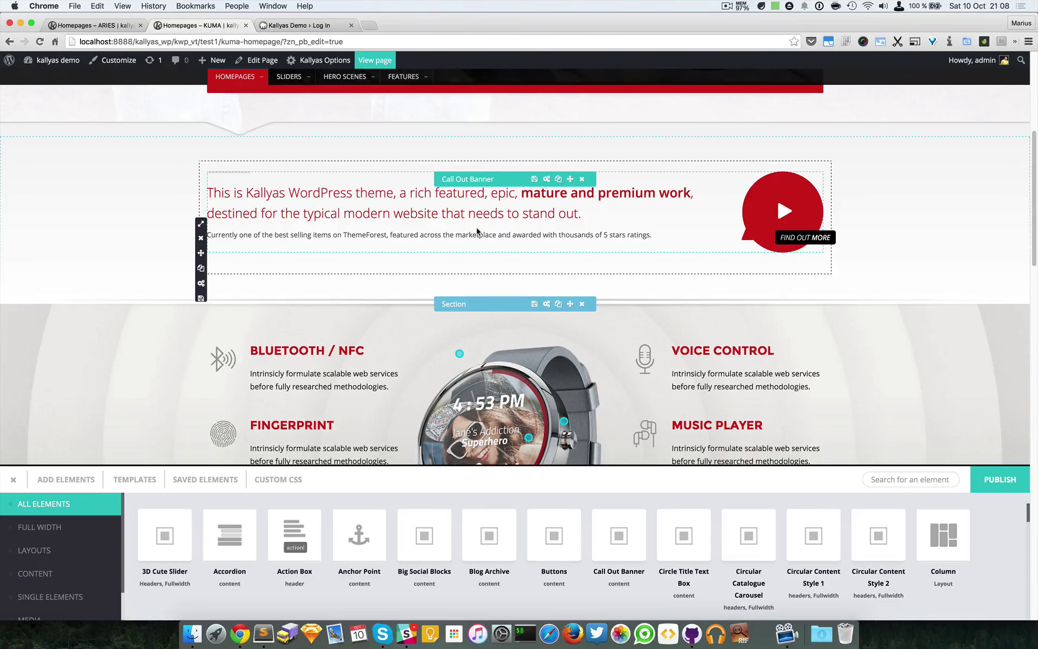
scroll(341, 414, down, 2)
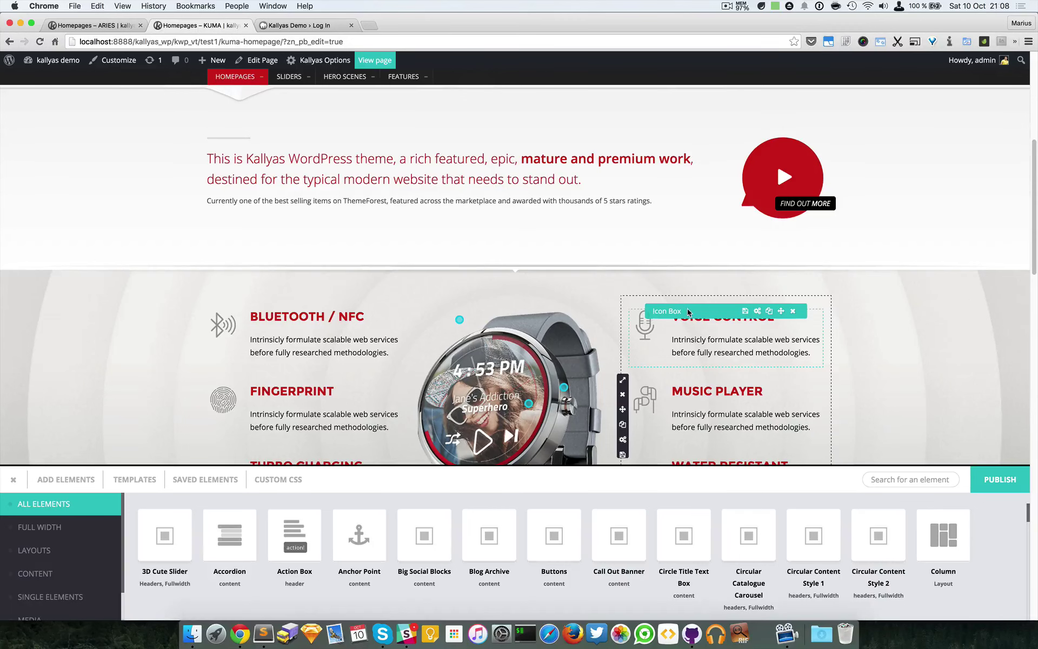
scroll(522, 182, up, 1)
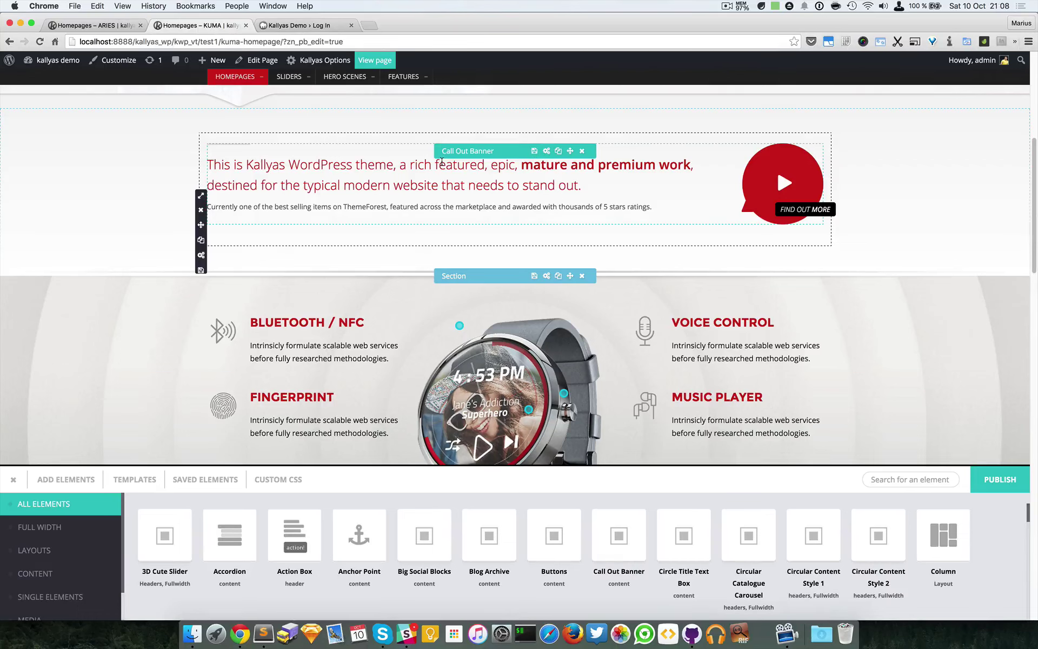
scroll(469, 171, up, 1)
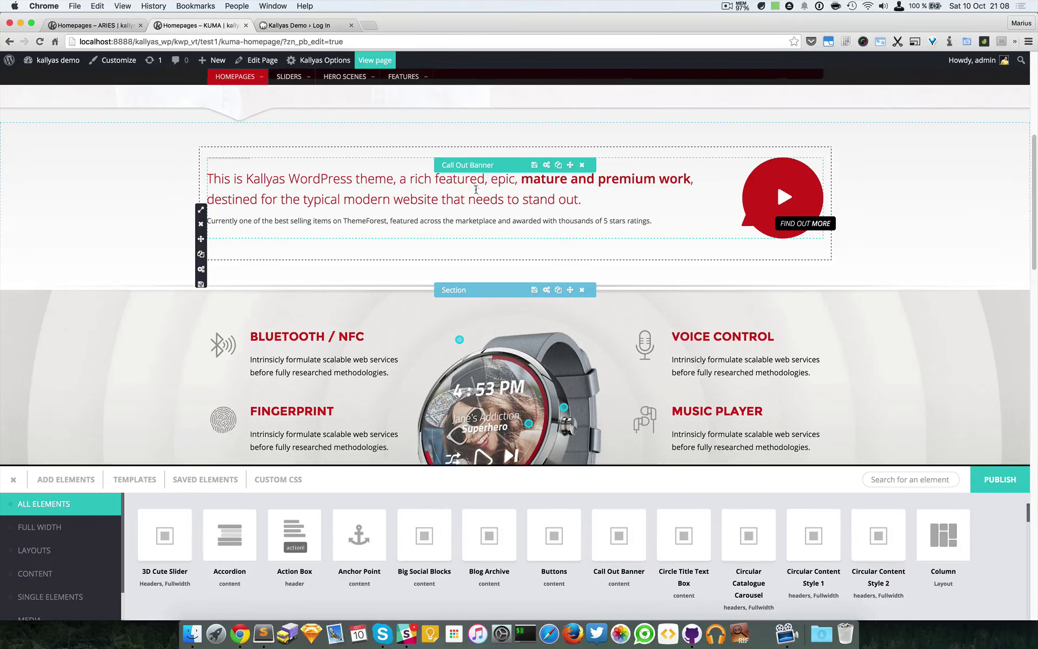
click(534, 166)
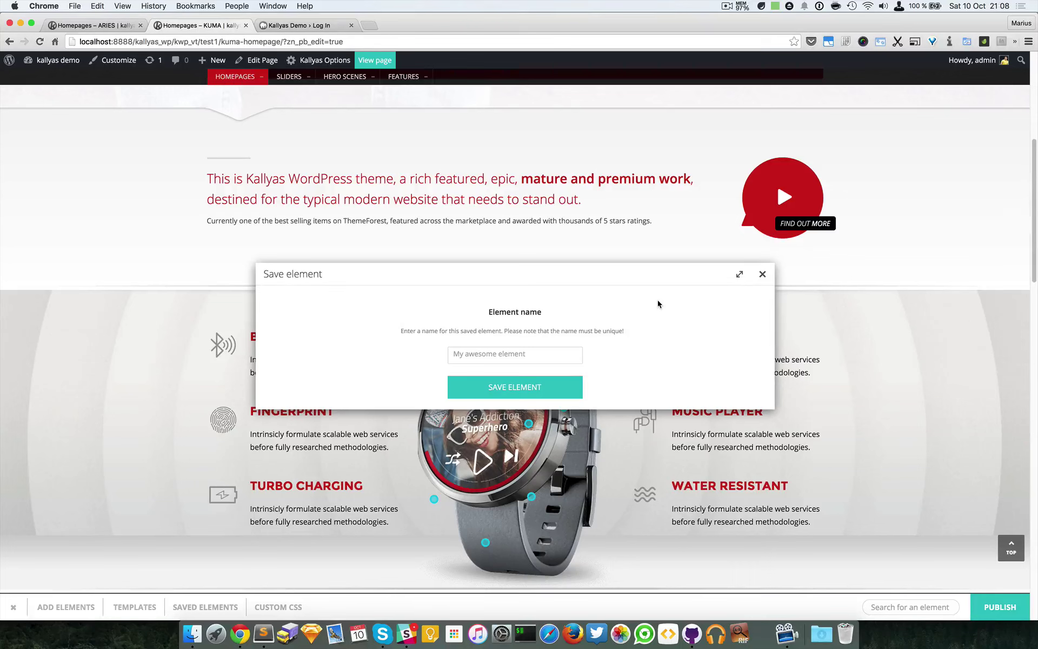
click(762, 274)
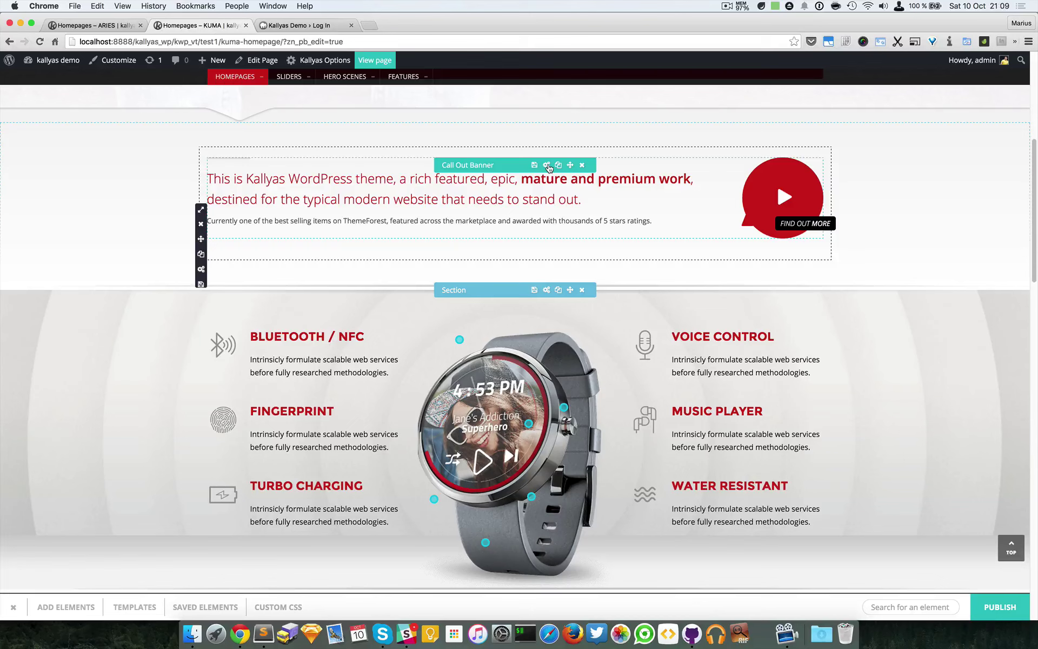
- Open the Call Out Banner's settings and move the options window down to reveal the banner text
click(547, 165)
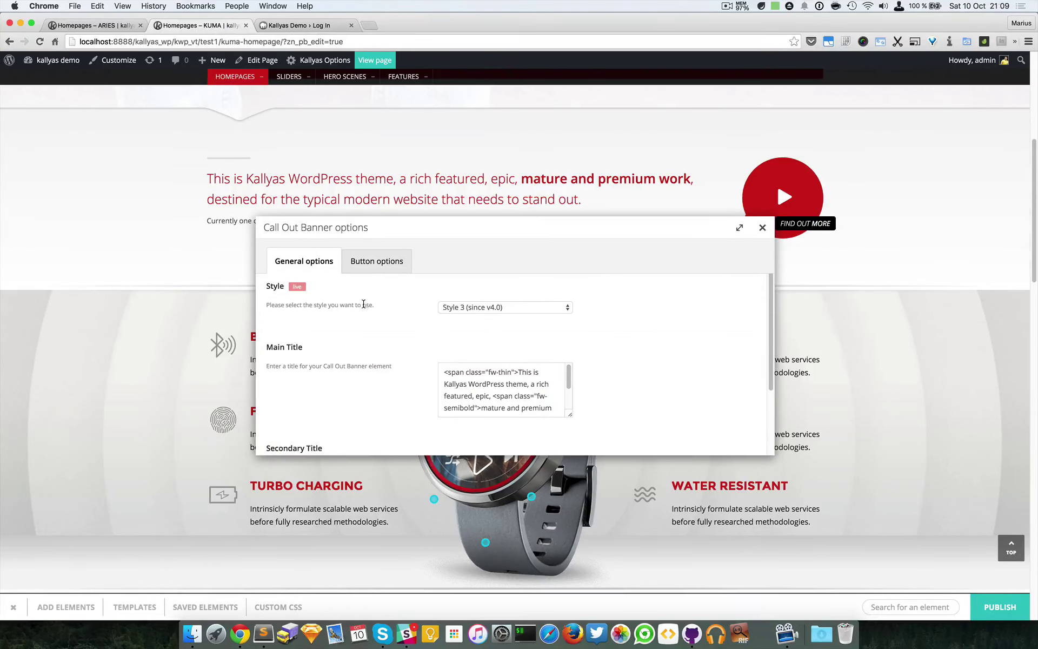
scroll(362, 315, down, 3)
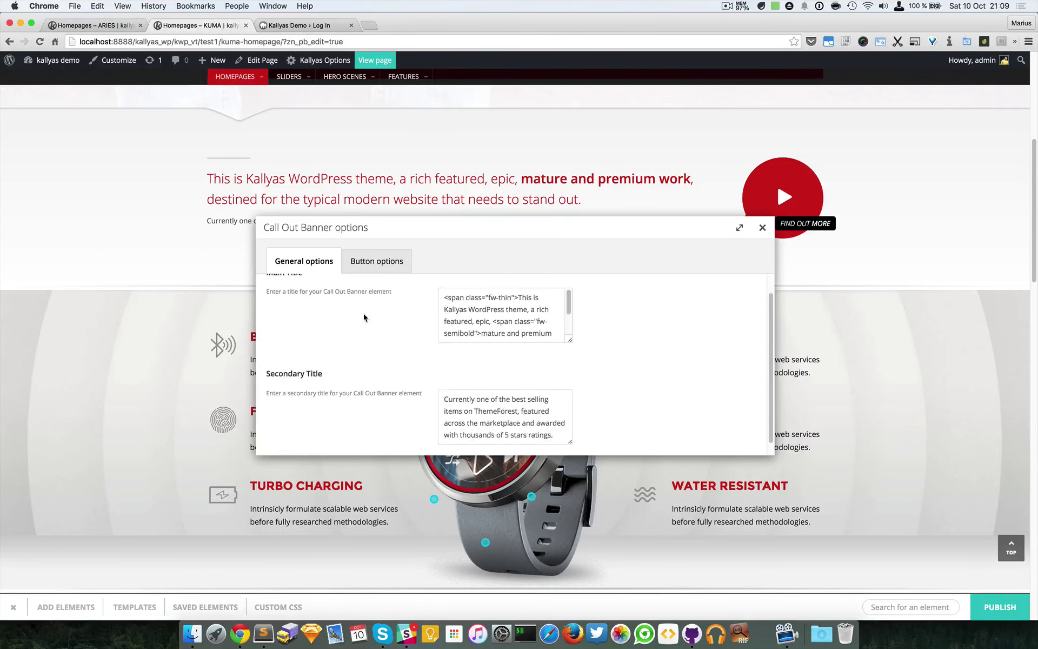
scroll(364, 317, up, 3)
scroll(361, 303, down, 3)
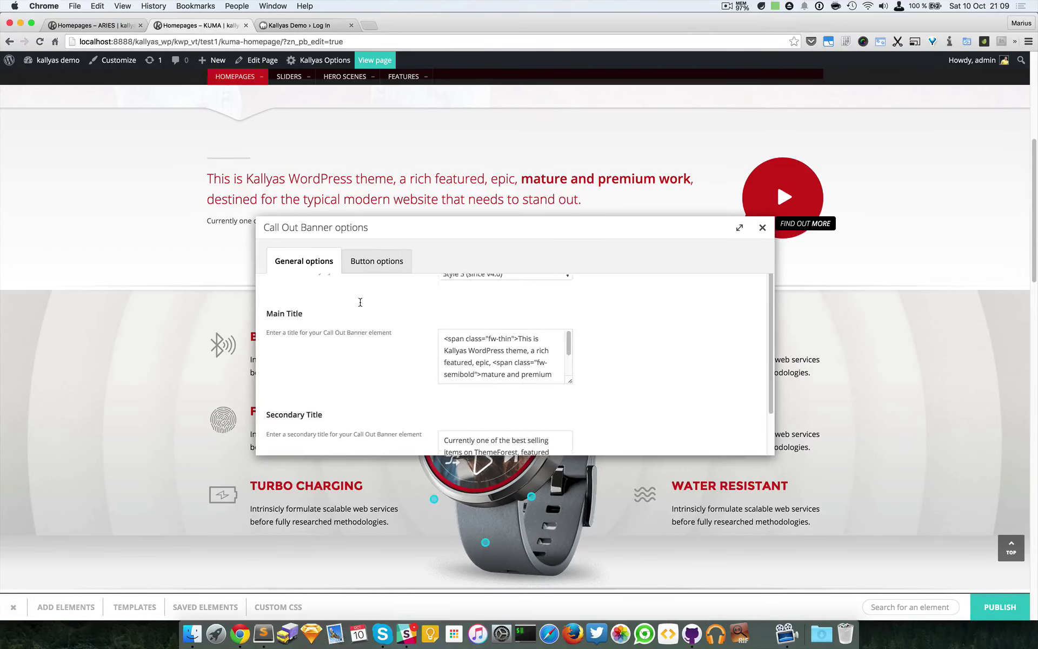
scroll(523, 420, up, 2)
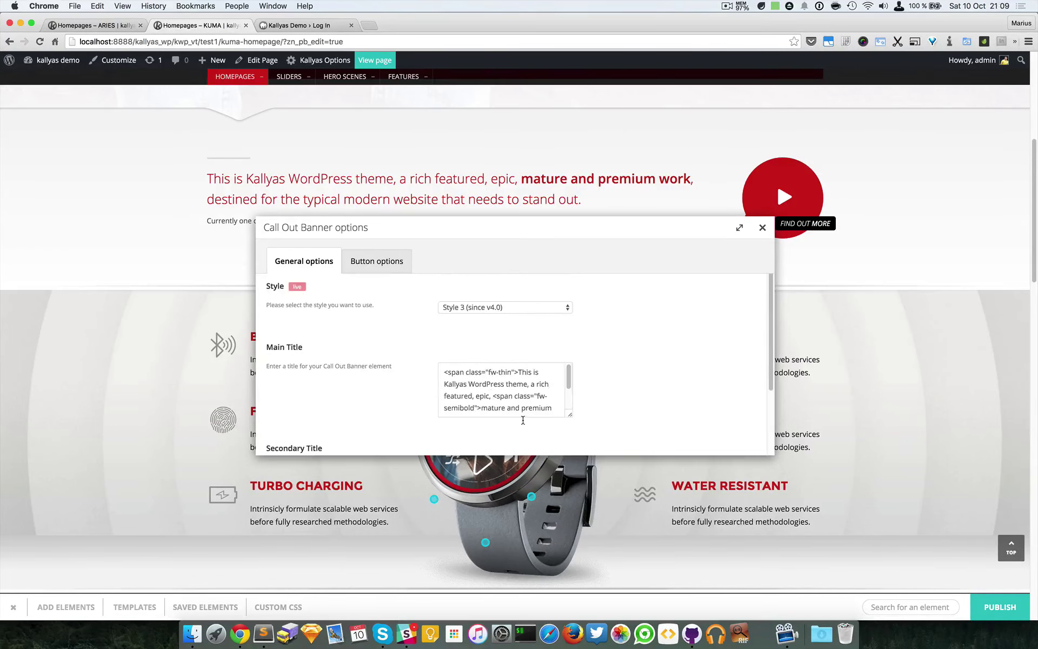
scroll(304, 352, down, 2)
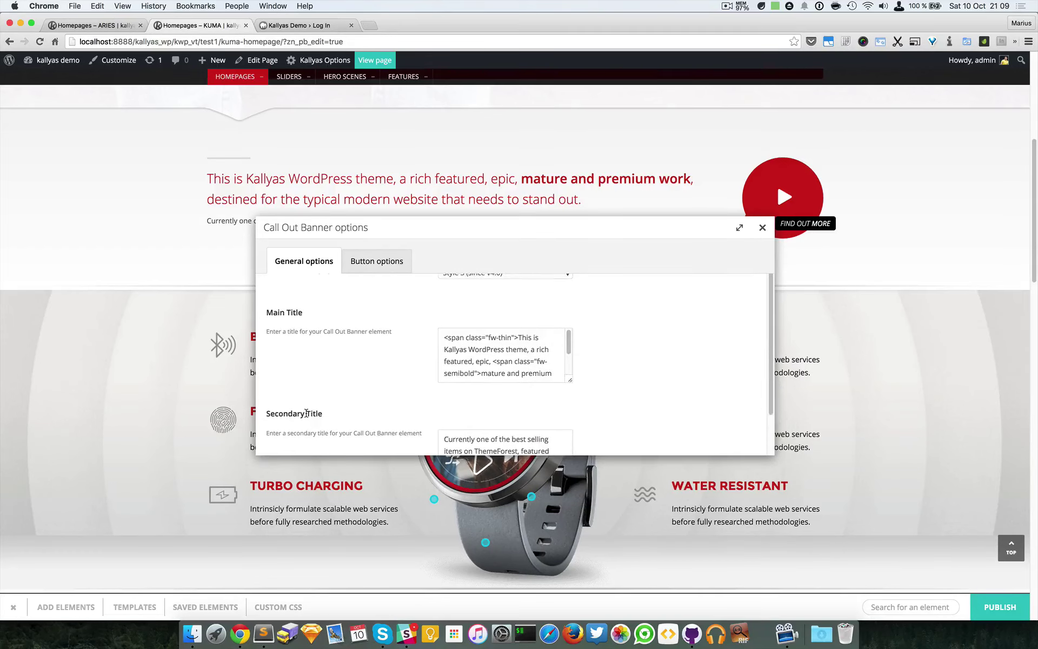
drag(410, 234, 424, 277)
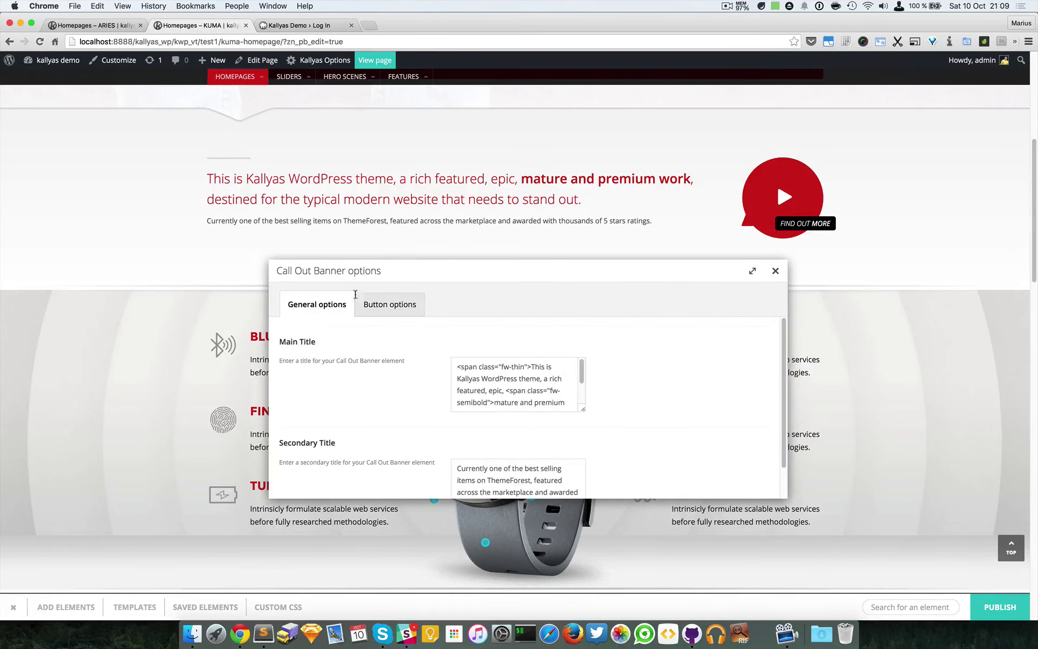
scroll(396, 411, up, 2)
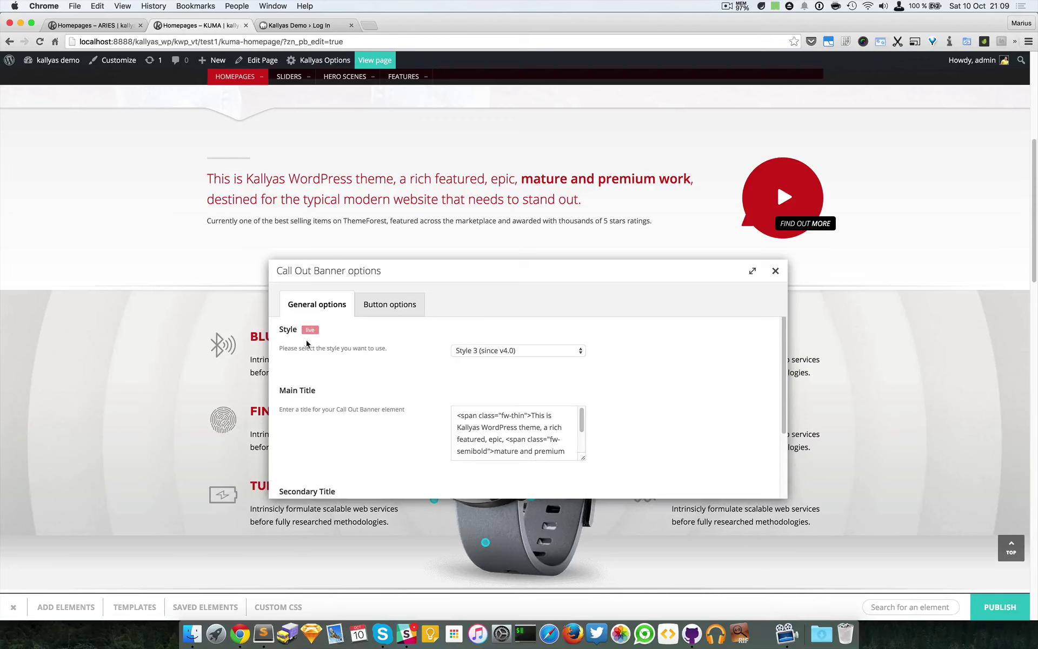
- Open the banner style list and keep Style 3 selected
click(485, 351)
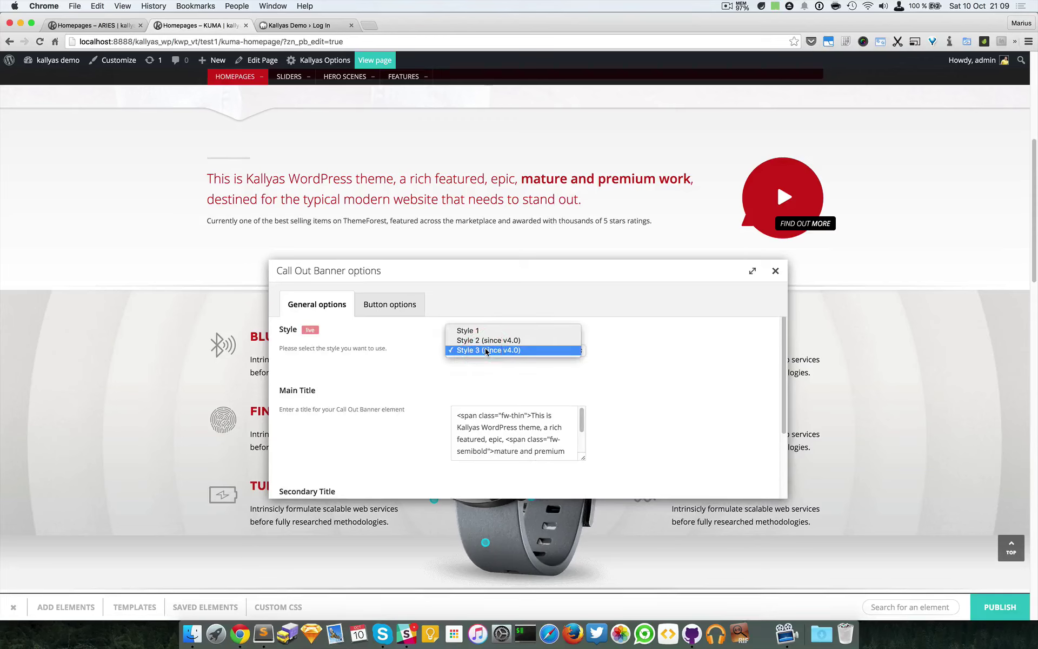
click(337, 359)
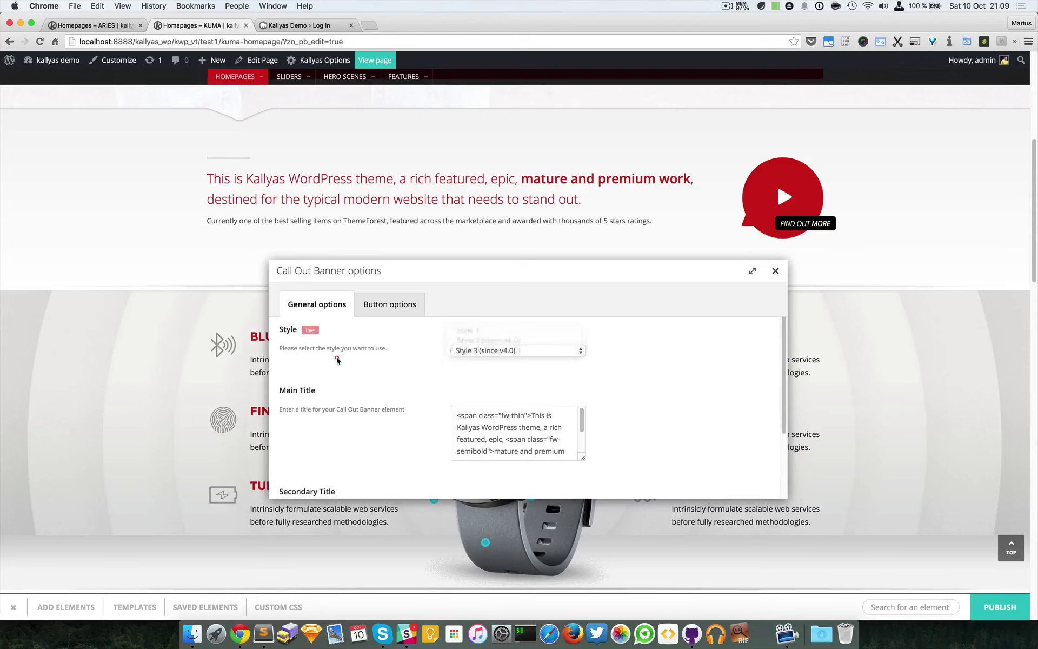
drag(304, 329, 329, 329)
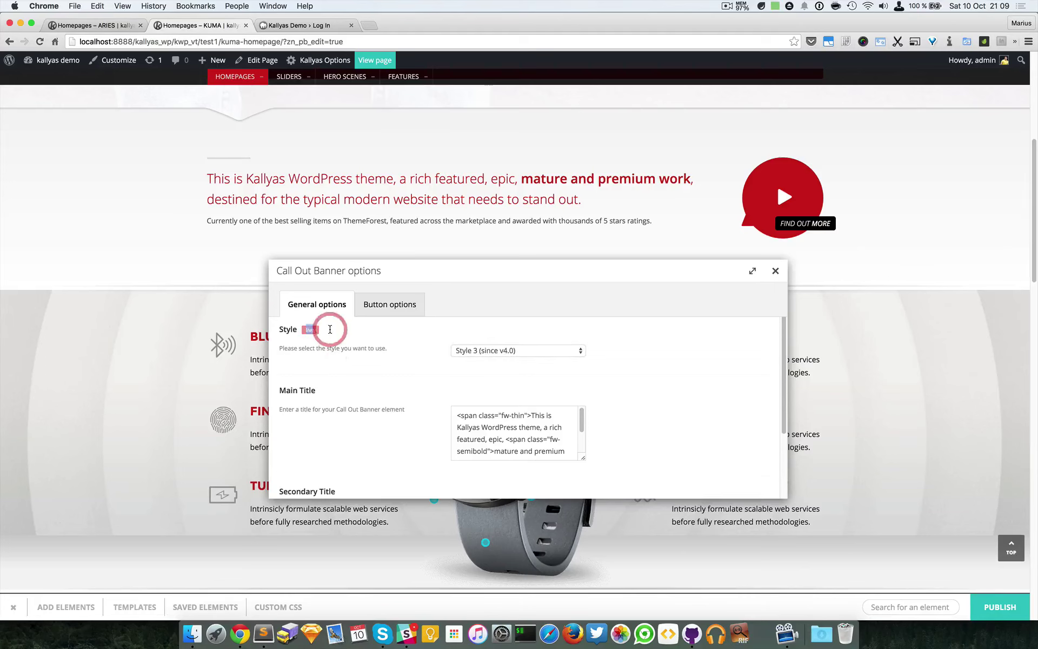
click(329, 329)
click(311, 331)
double_click(312, 331)
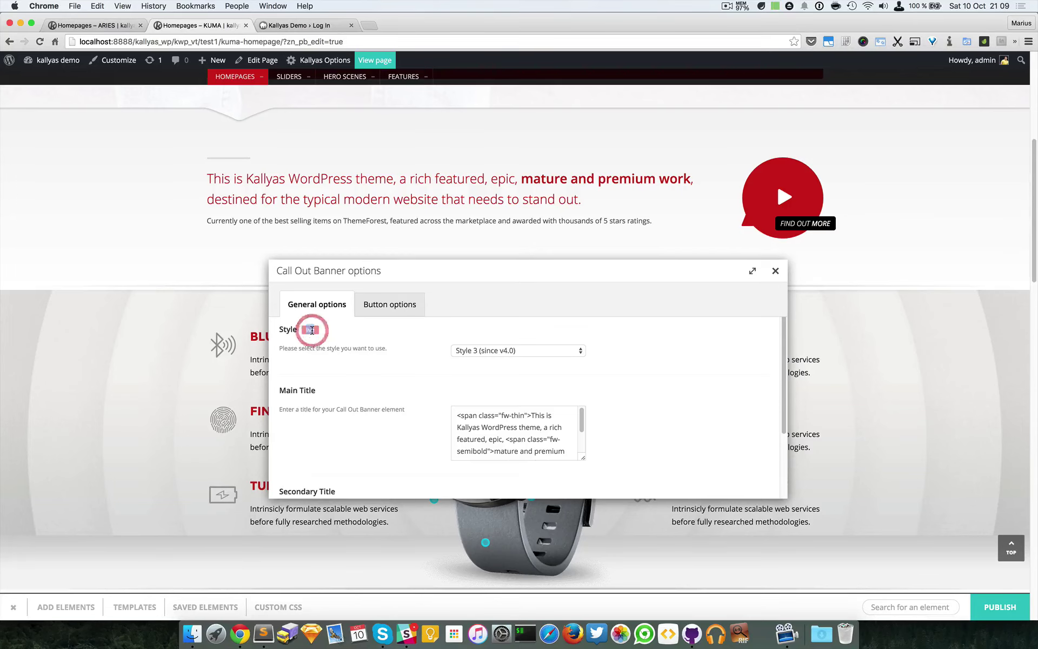
- Preview Style 2 and Style 1 on the banner, return to Style 3, and show the button settings
click(524, 351)
click(528, 341)
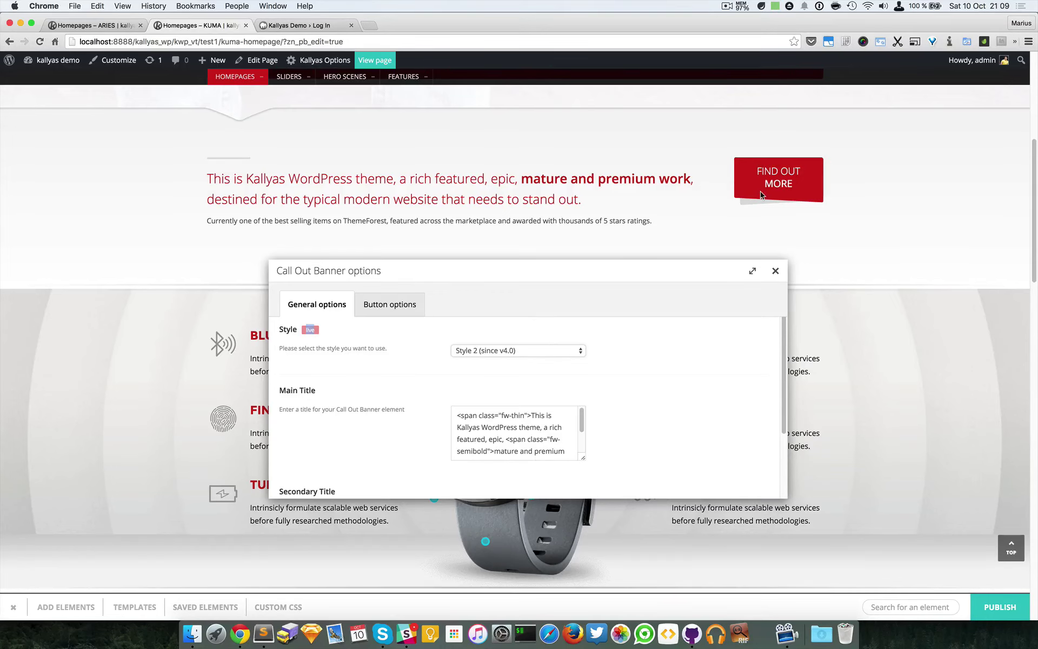
click(532, 352)
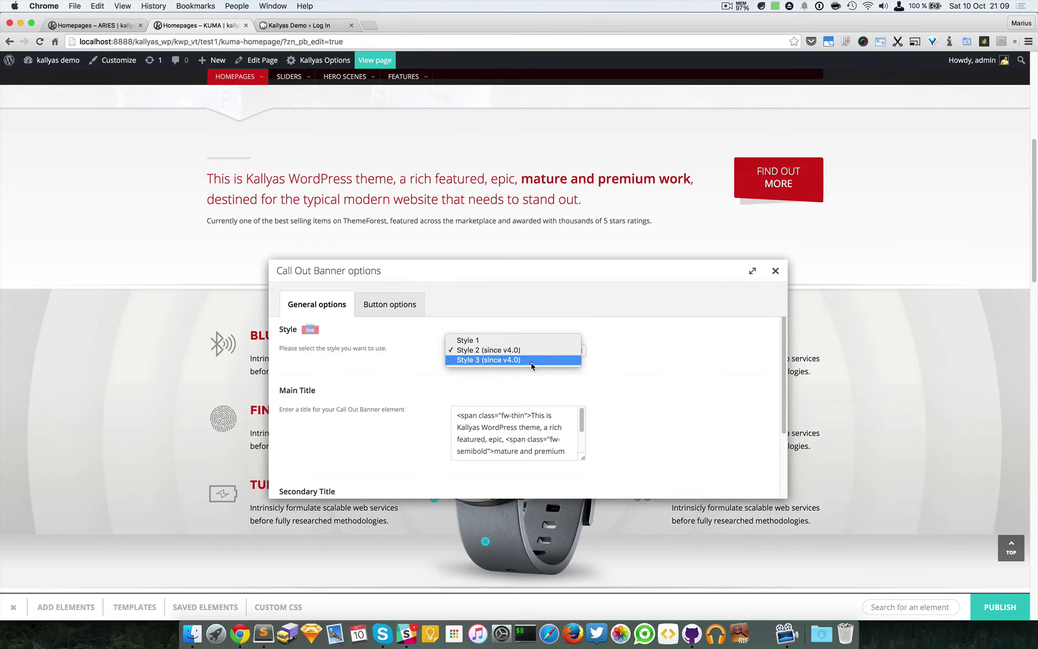
click(532, 365)
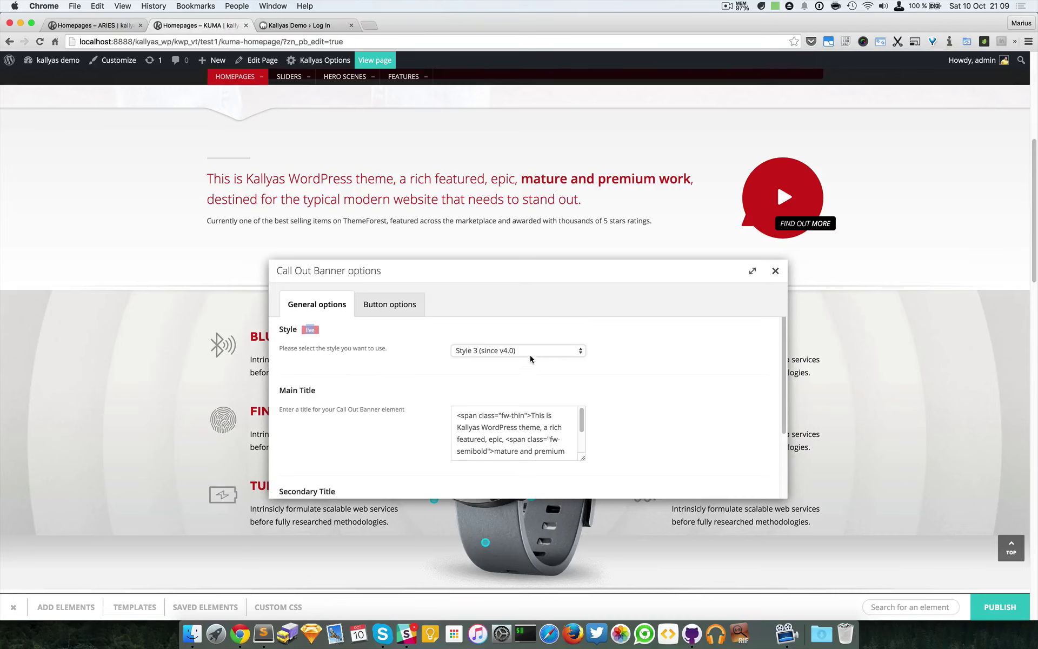
click(530, 355)
click(524, 332)
click(526, 350)
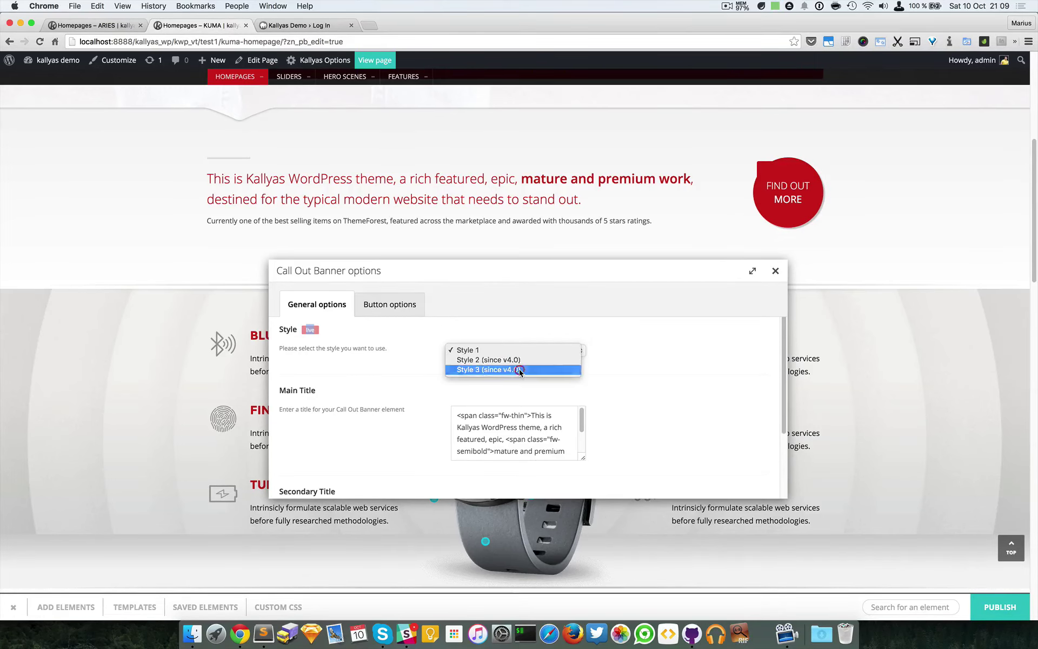
click(519, 368)
click(389, 310)
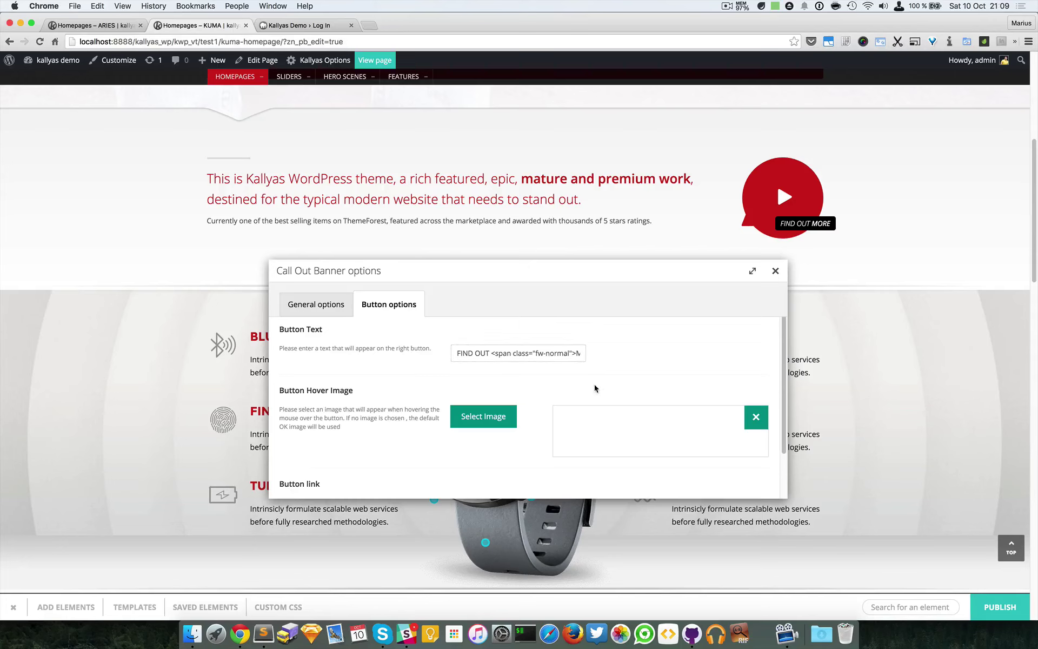
- Look over the button link fields without changing them and close the Call Out Banner options
scroll(593, 389, down, 1)
scroll(594, 391, down, 3)
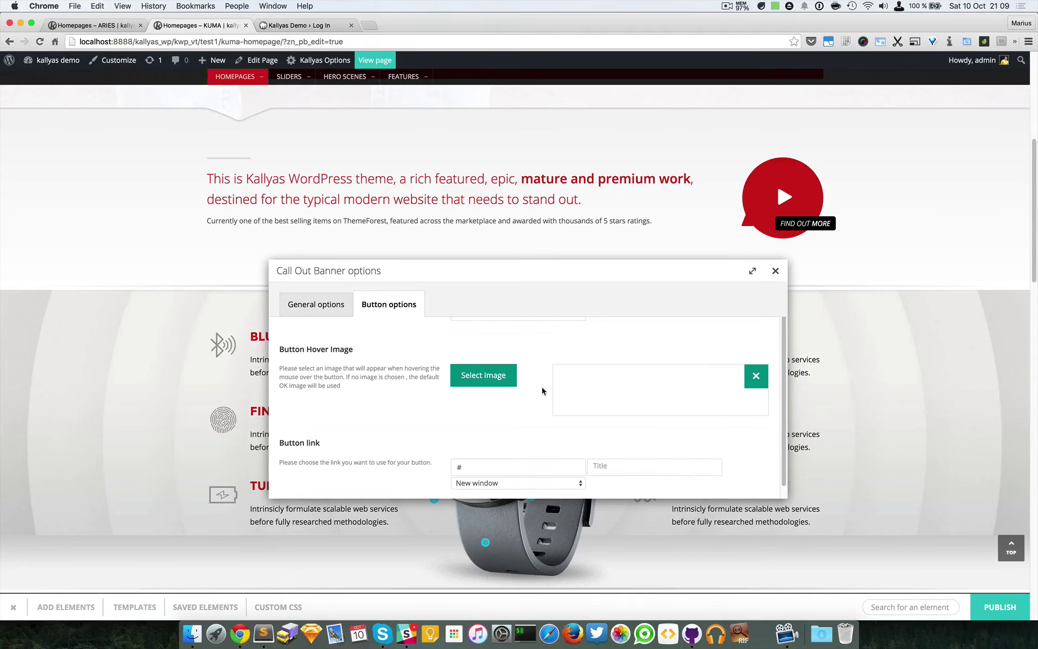
click(501, 449)
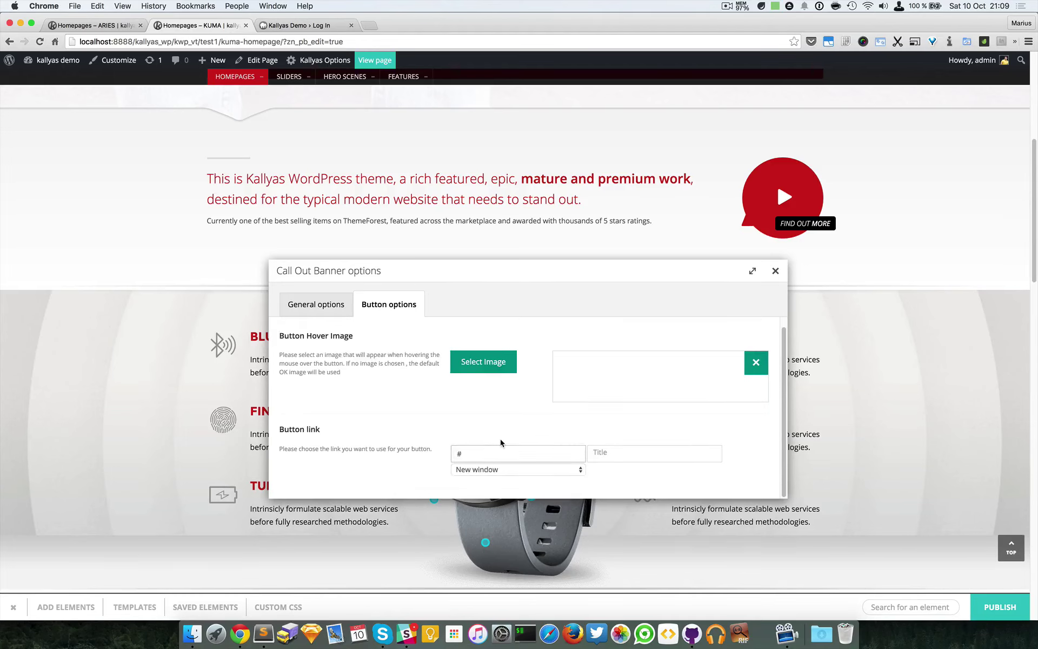
scroll(501, 442, up, 2)
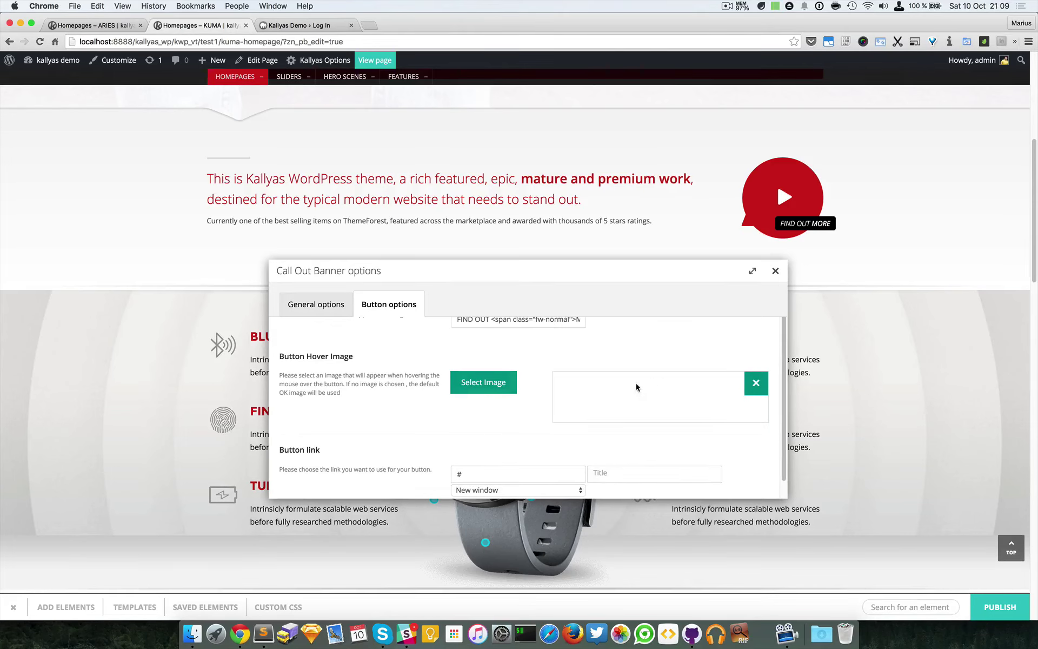
drag(622, 367, 701, 440)
click(736, 442)
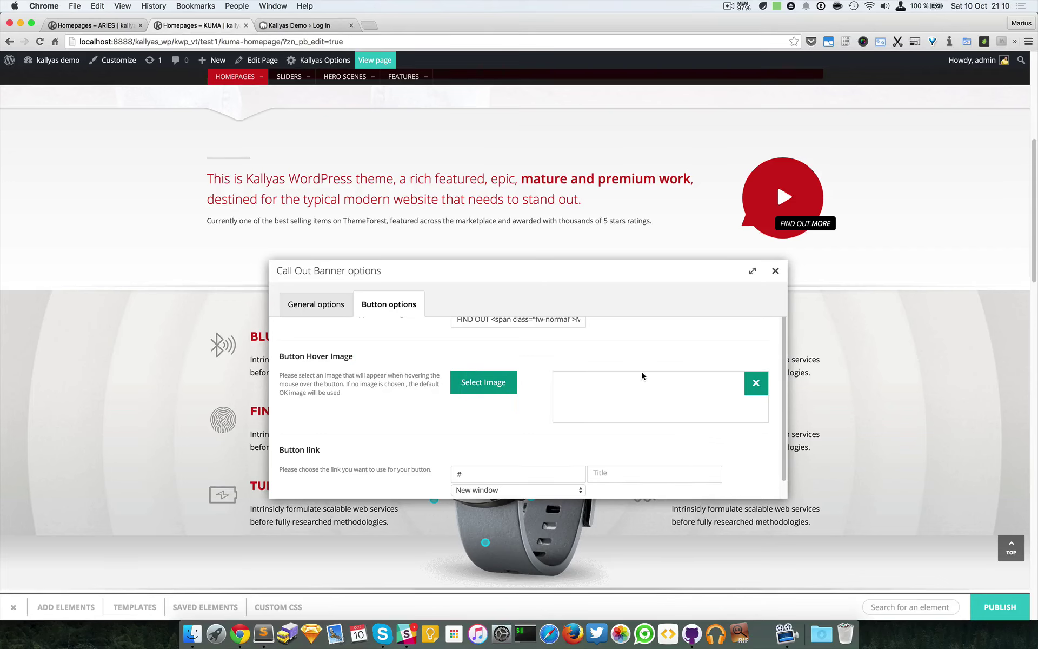
scroll(561, 383, up, 2)
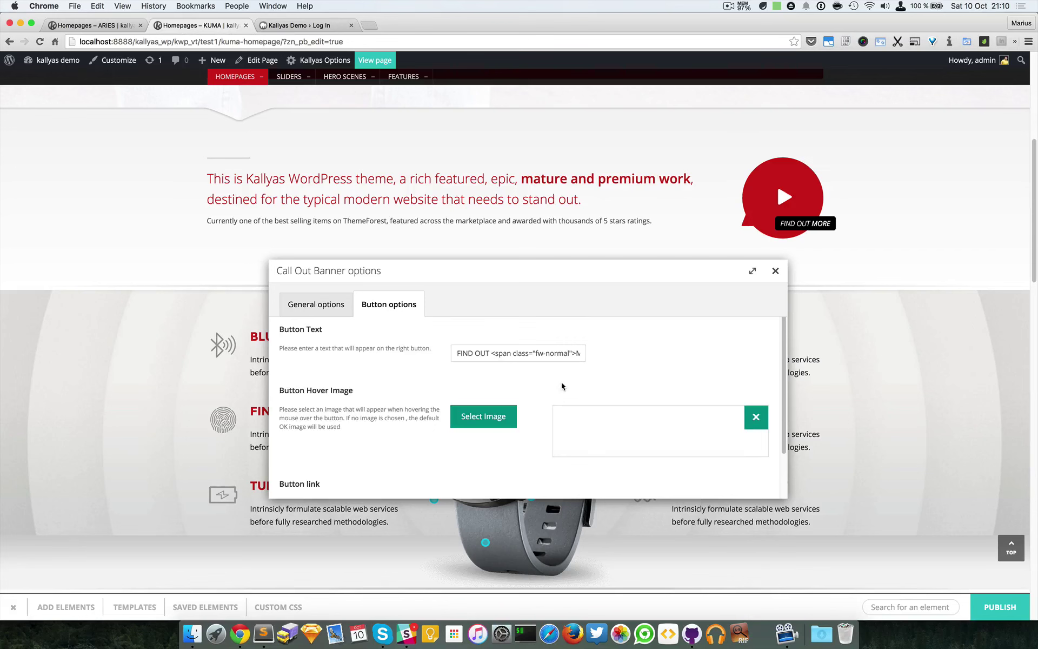
click(777, 273)
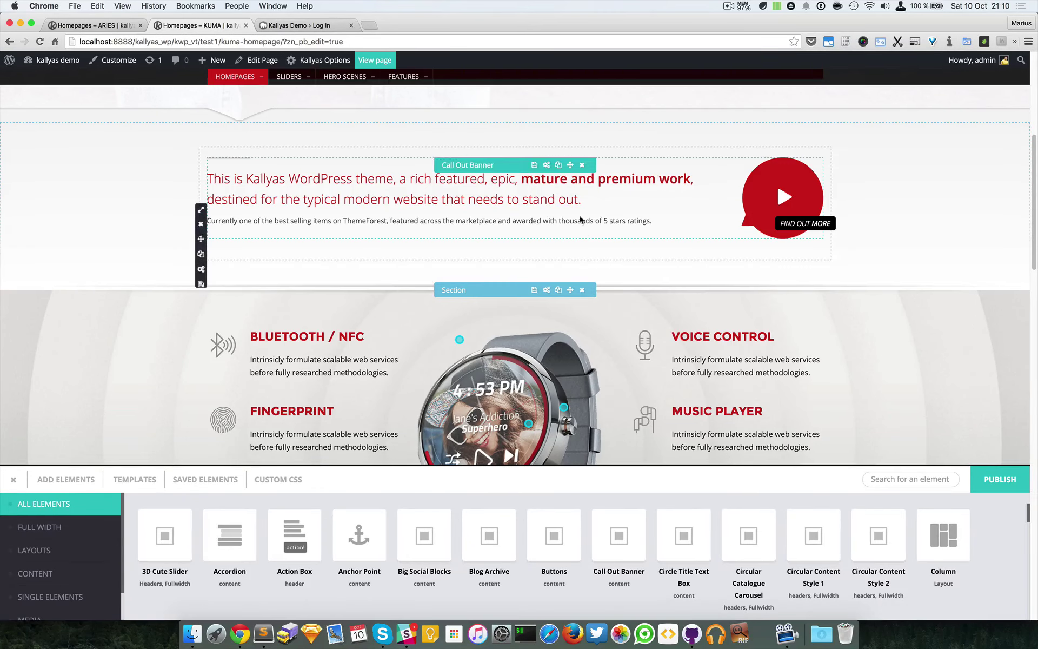
- Duplicate the Call Out Banner and drag the copy directly below the original
click(558, 165)
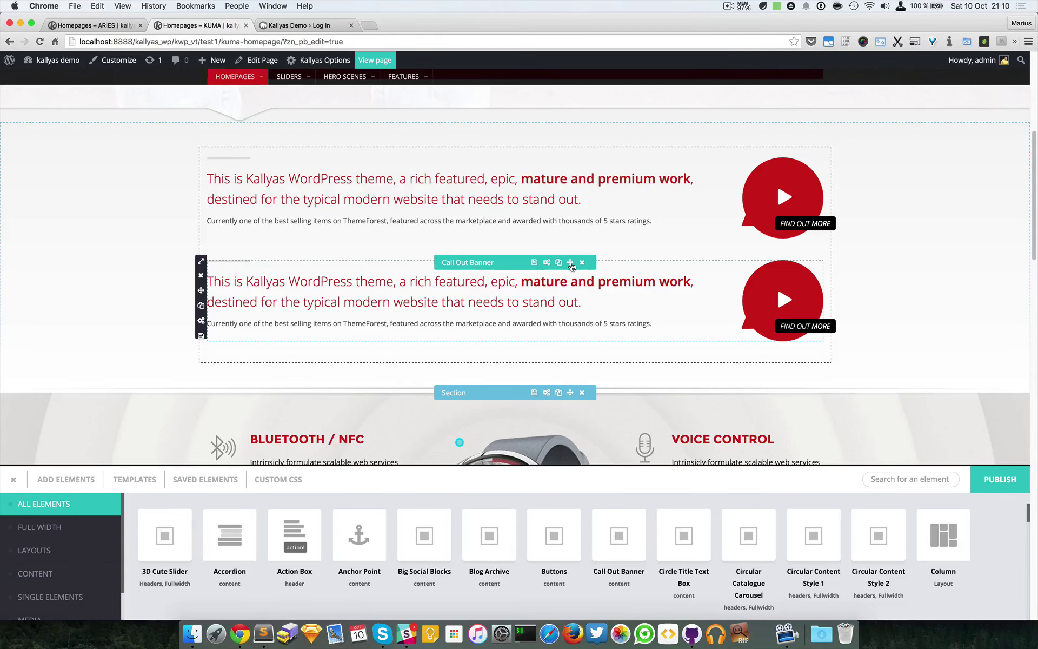
drag(572, 265, 542, 203)
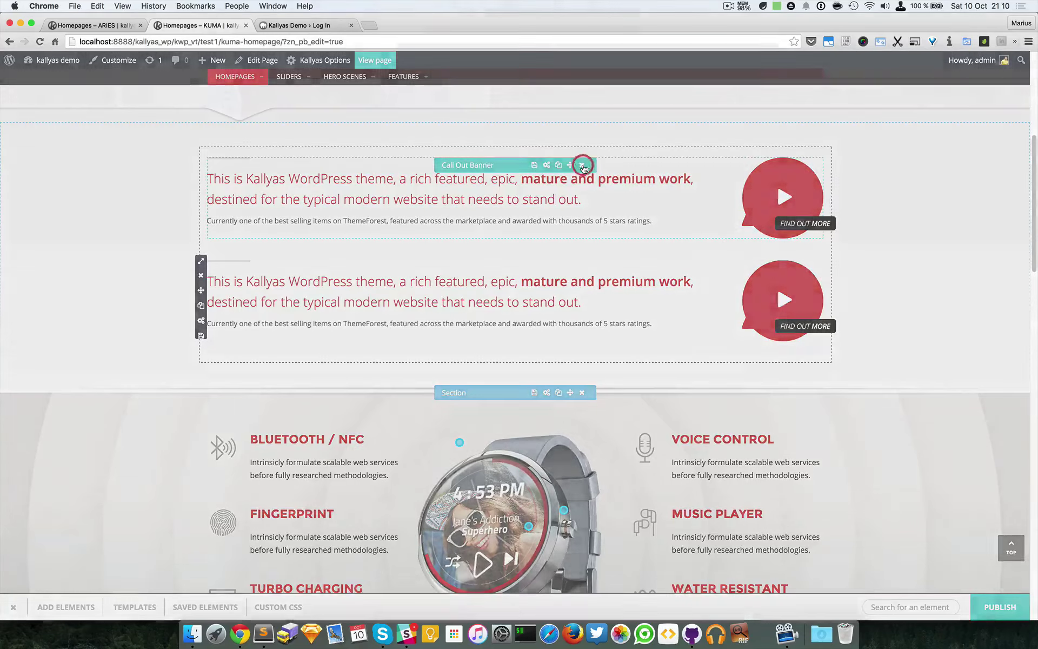
- Delete the duplicate Call Out Banner, confirming with YES
click(583, 166)
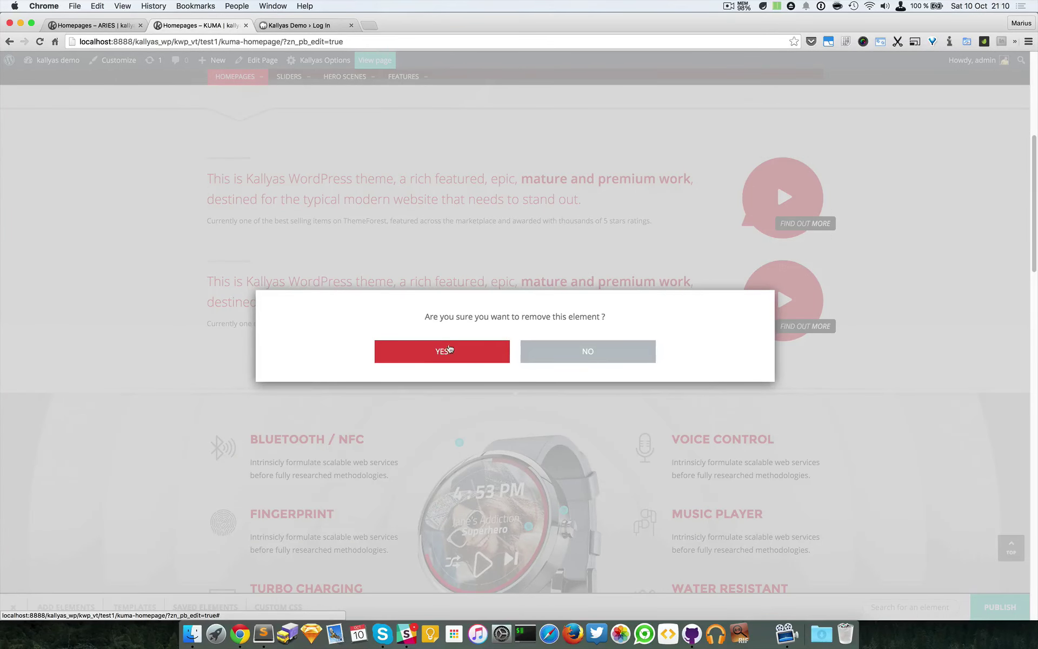
click(436, 355)
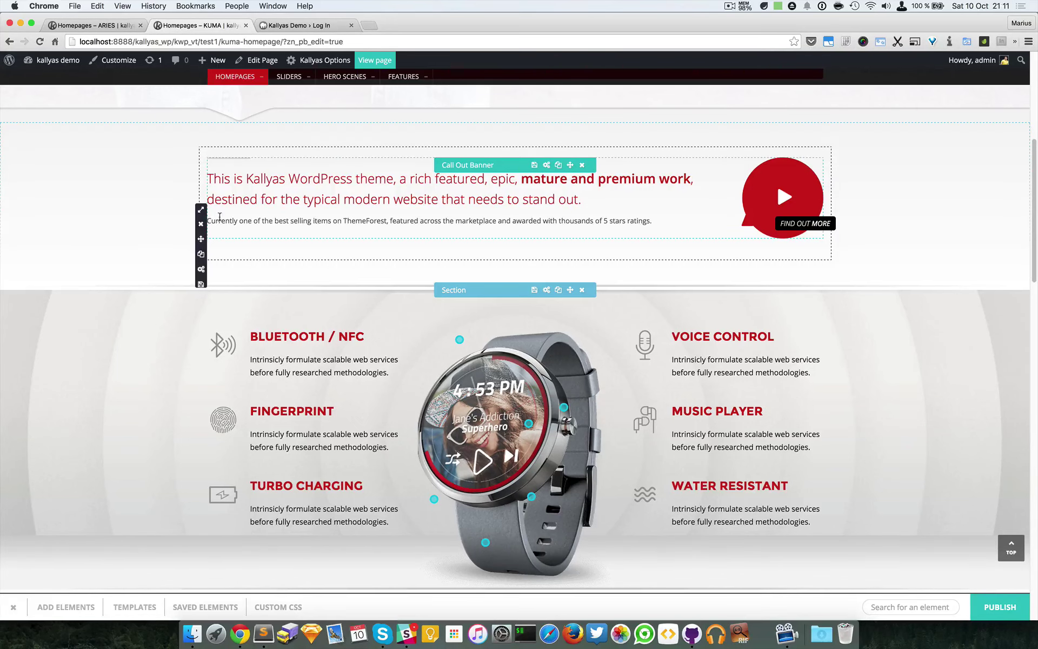
mouse_move(202, 212)
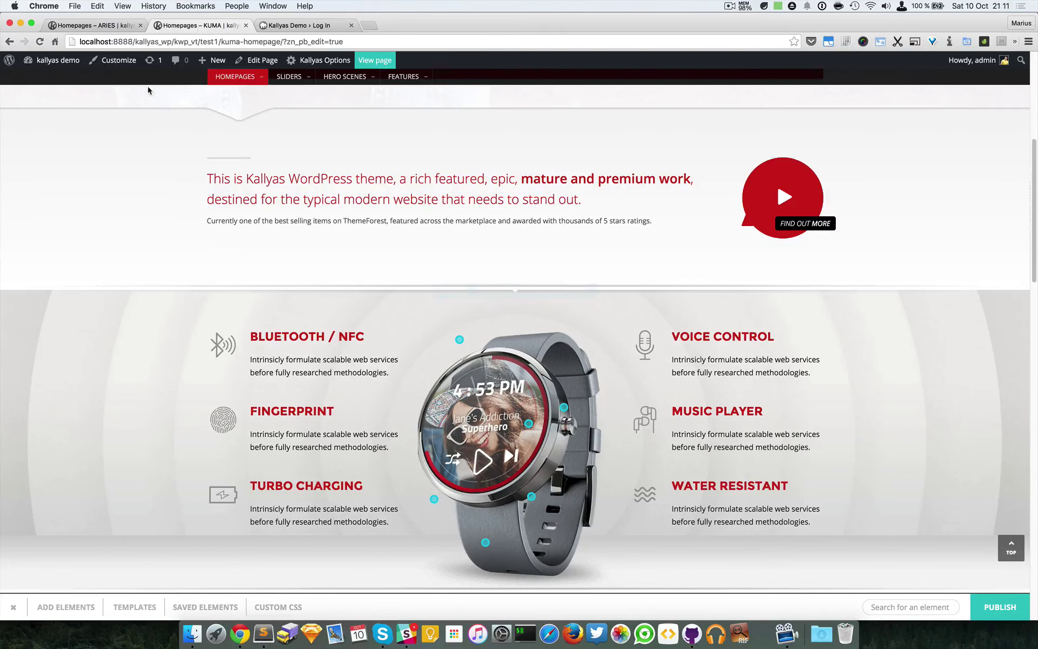
- Start a new WordPress page from the admin bar, leaving the homepage editor without saving
mouse_move(213, 65)
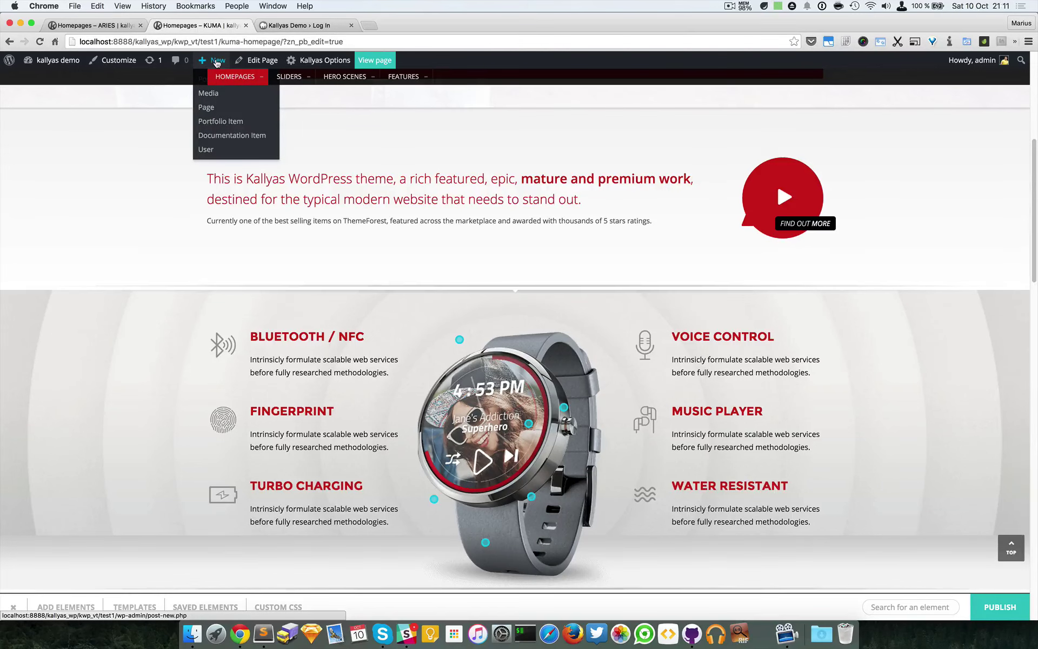
scroll(345, 192, up, 6)
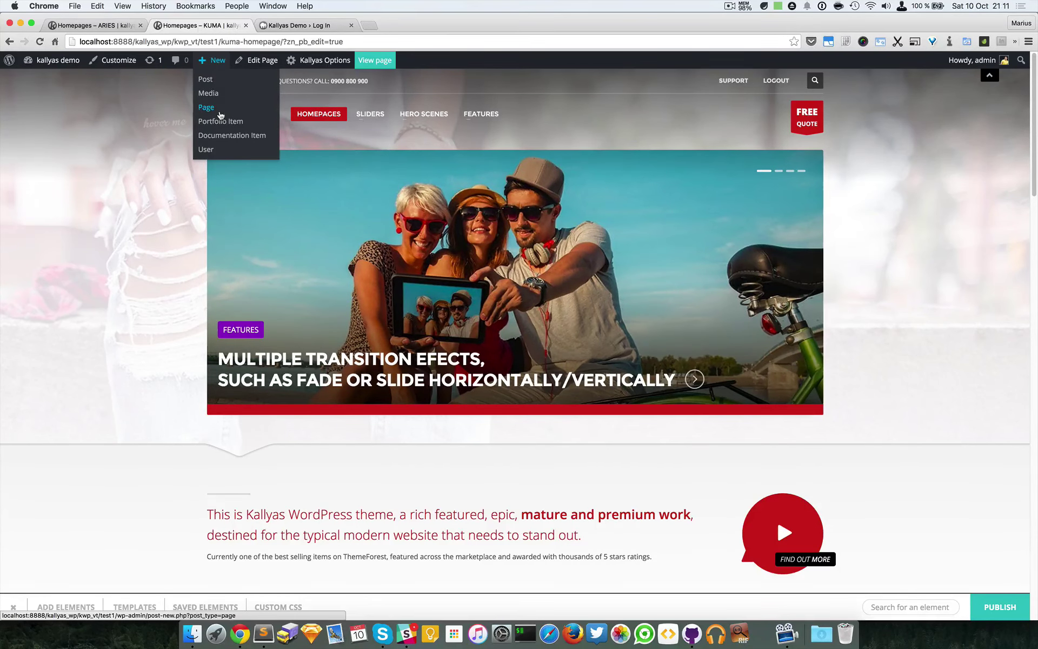
click(215, 110)
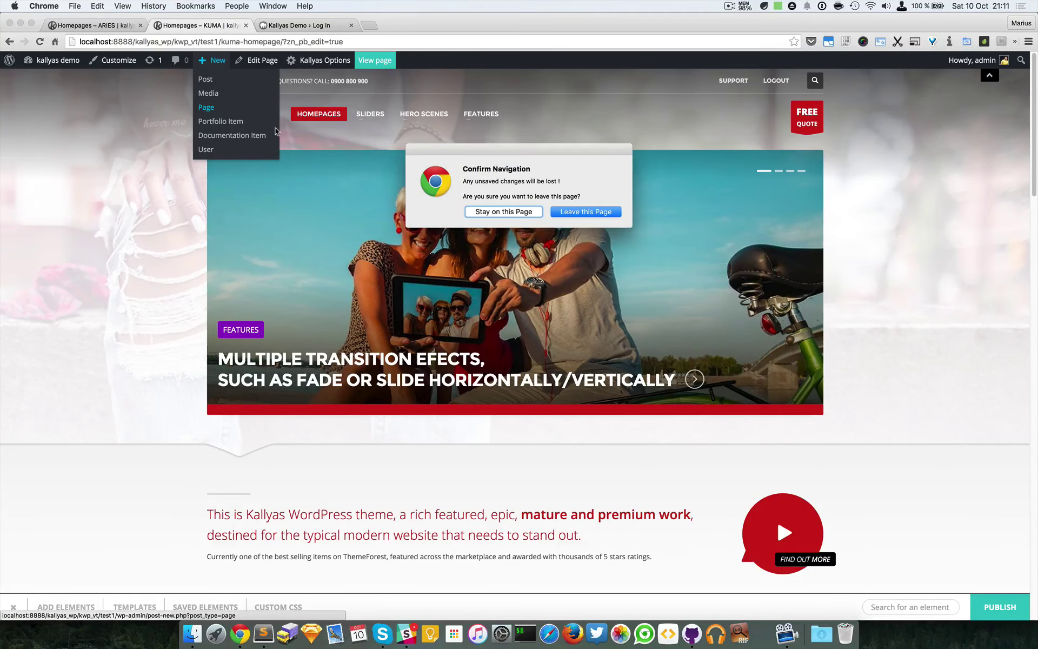
click(580, 215)
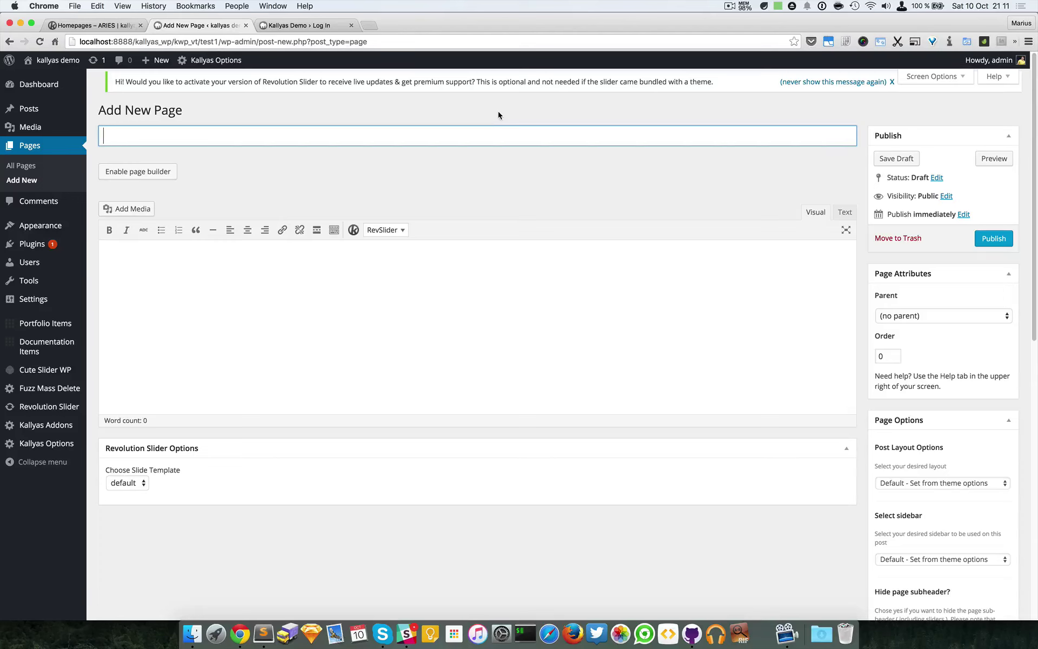
- Title the new page 'Testing 1', enable the page builder, publish it, and open it in the builder
text(Testing 1)
click(104, 170)
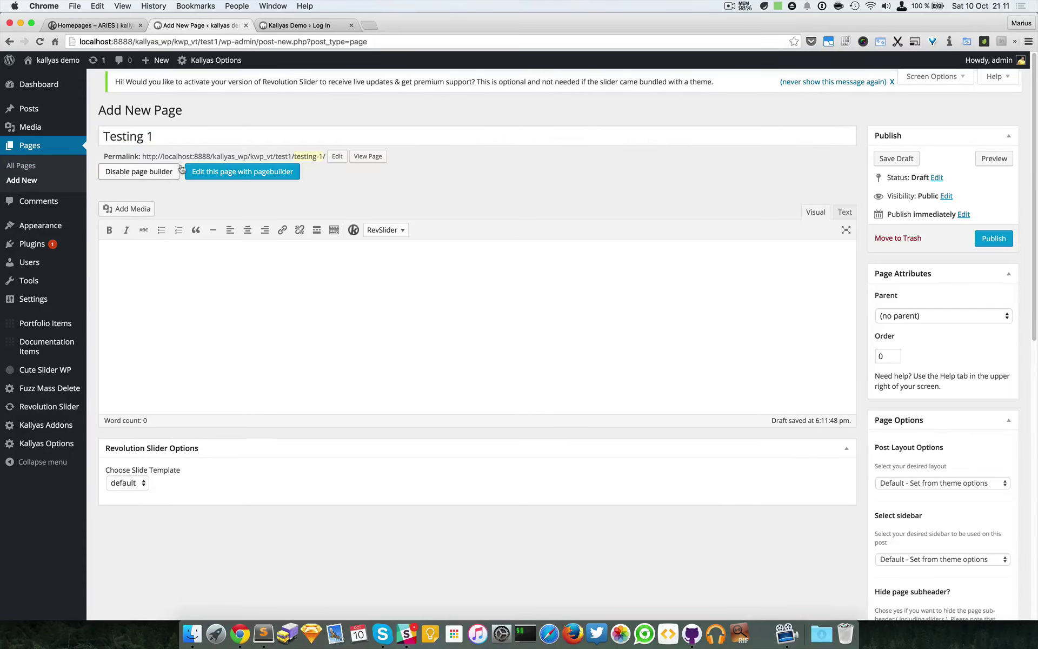
click(995, 238)
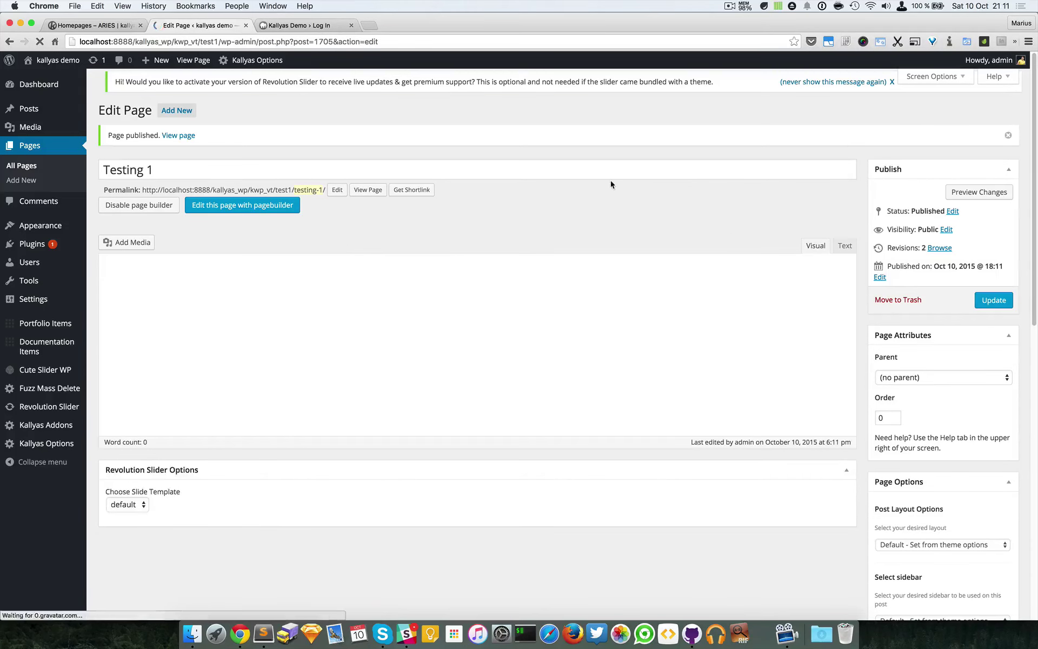
click(240, 206)
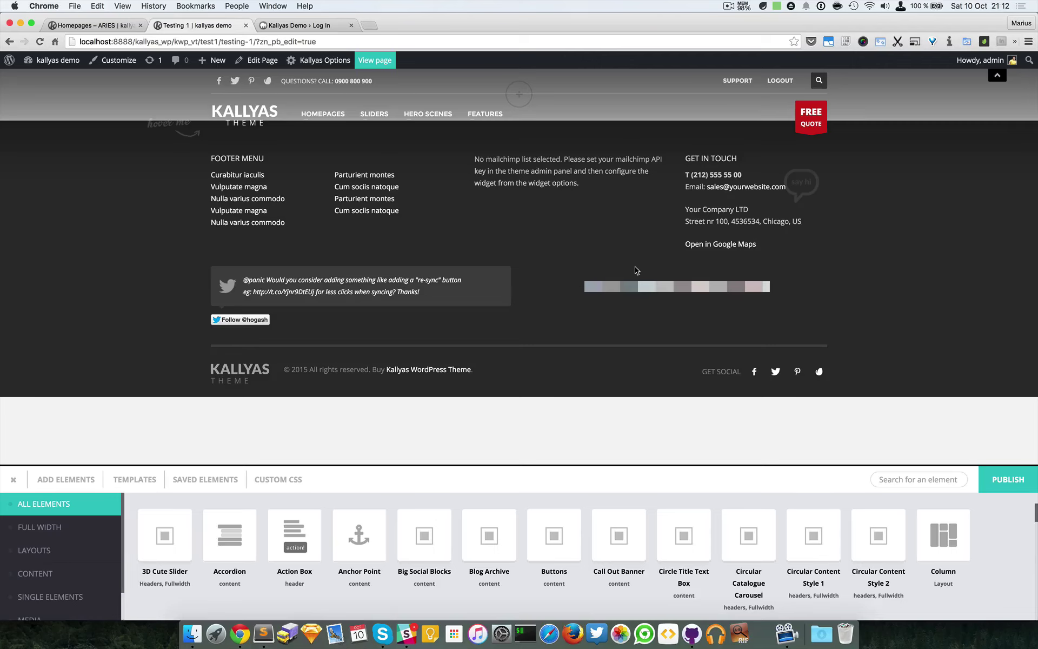
- Search the element list for 'section' and drag a Section onto the top of Testing 1
click(952, 478)
text(section)
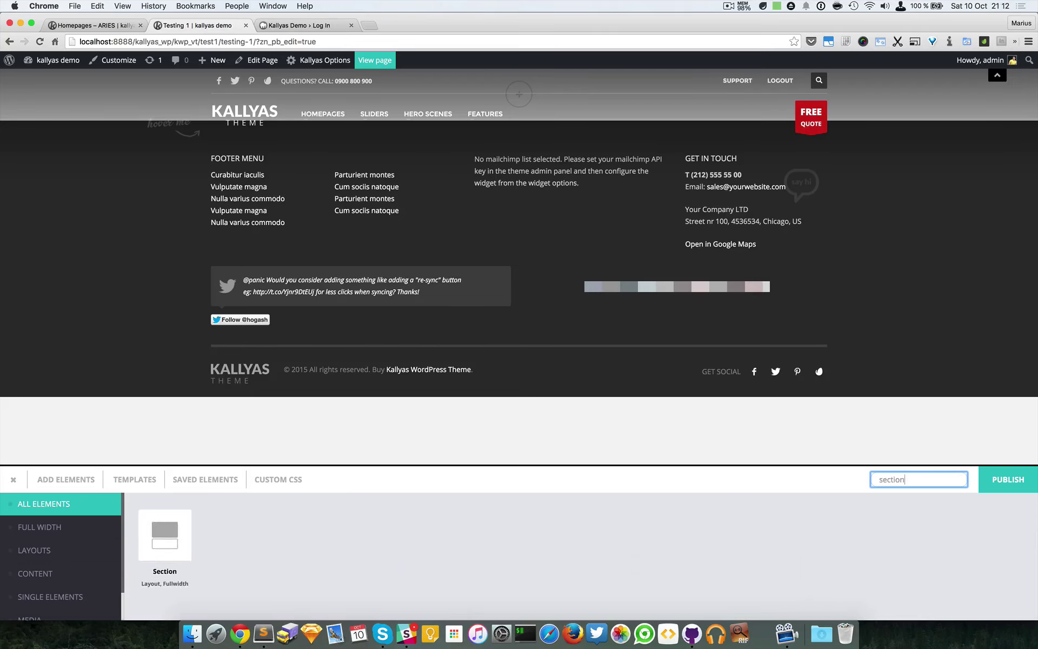
drag(153, 545, 520, 88)
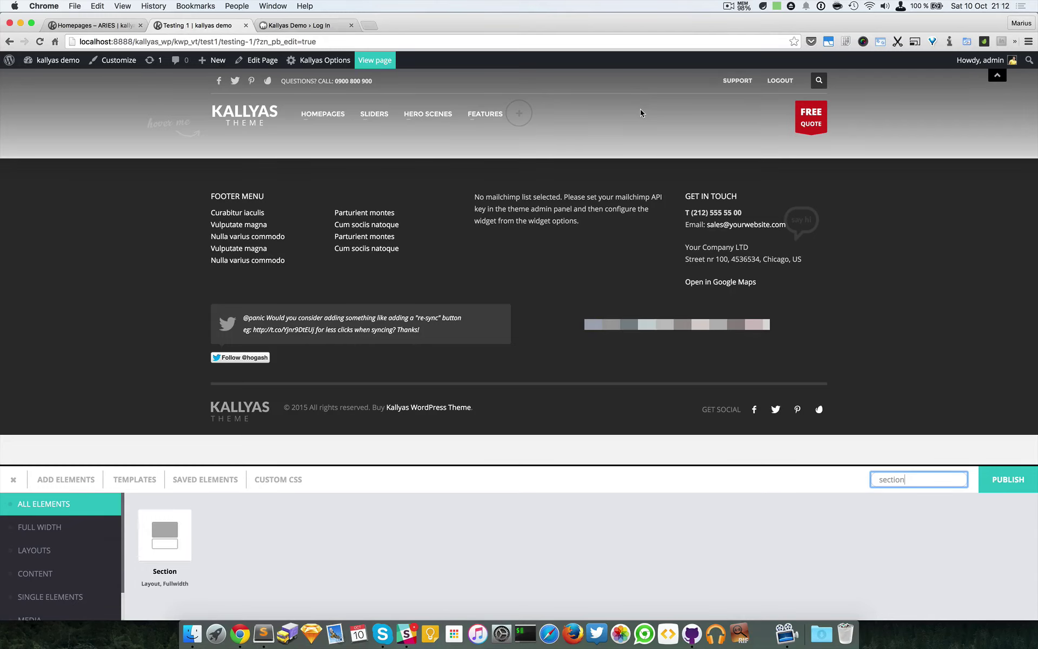
mouse_move(576, 139)
- Hide the header, clear the element search, and drag a Call Out Banner into the empty section
click(1000, 81)
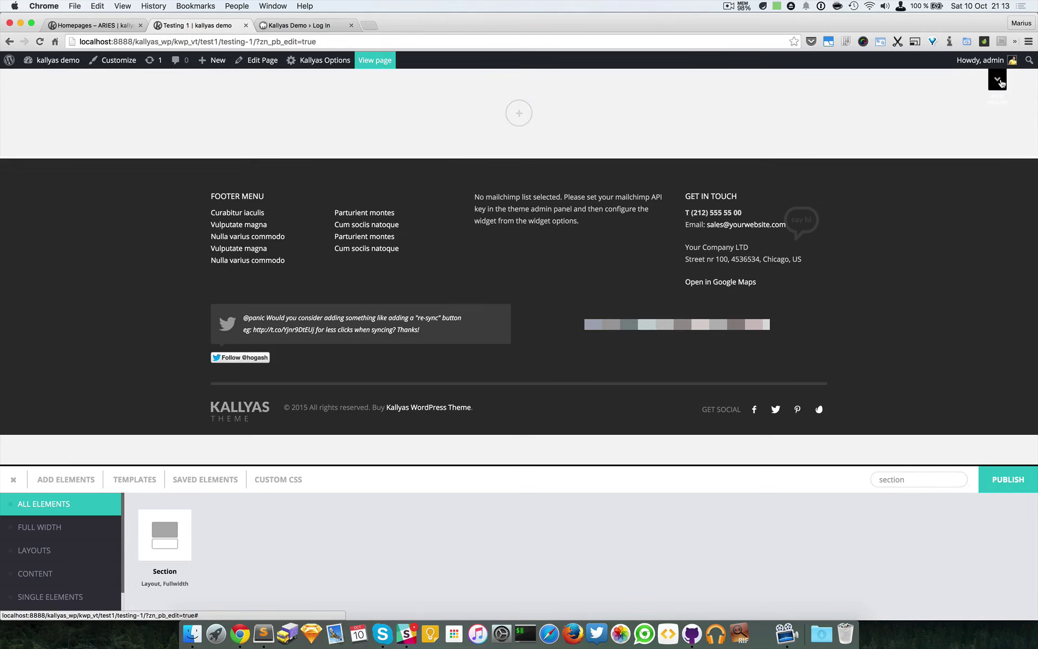
click(520, 112)
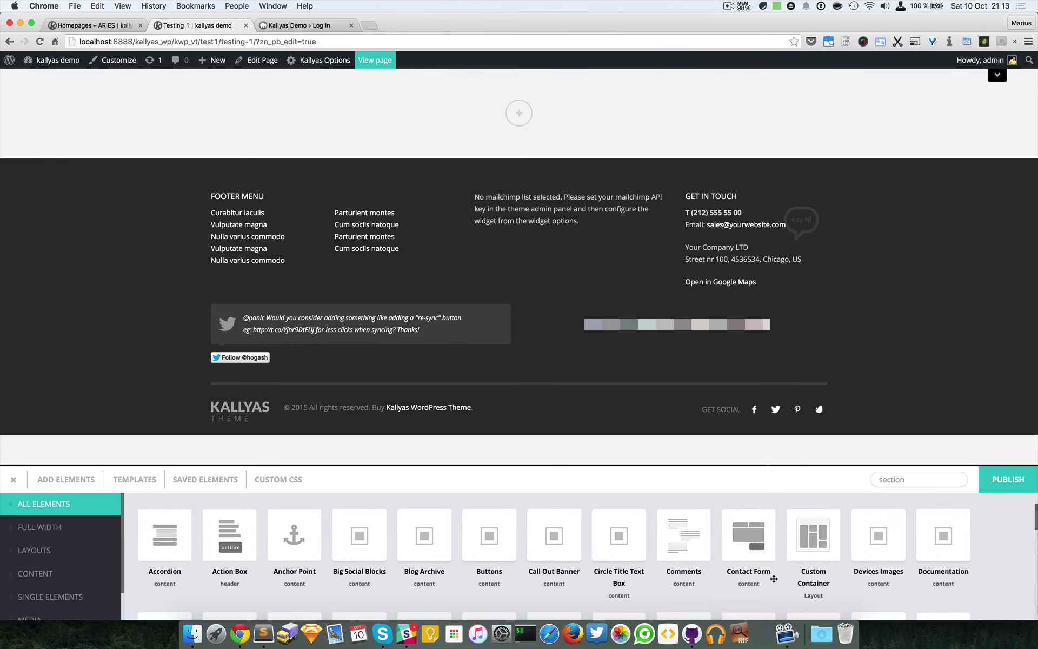
scroll(777, 578, down, 3)
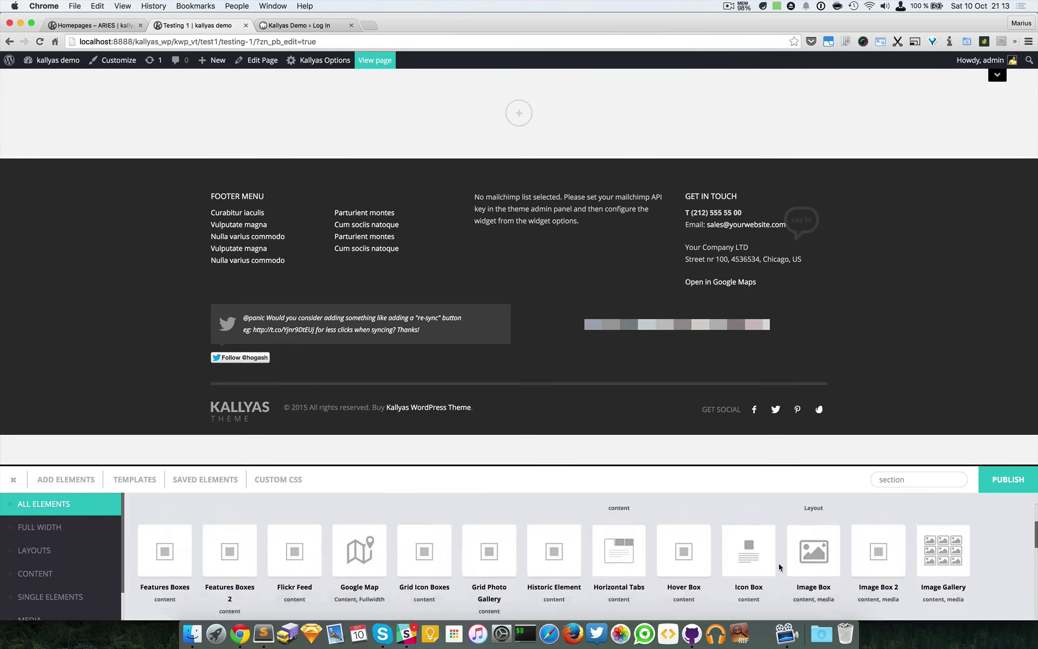
click(906, 482)
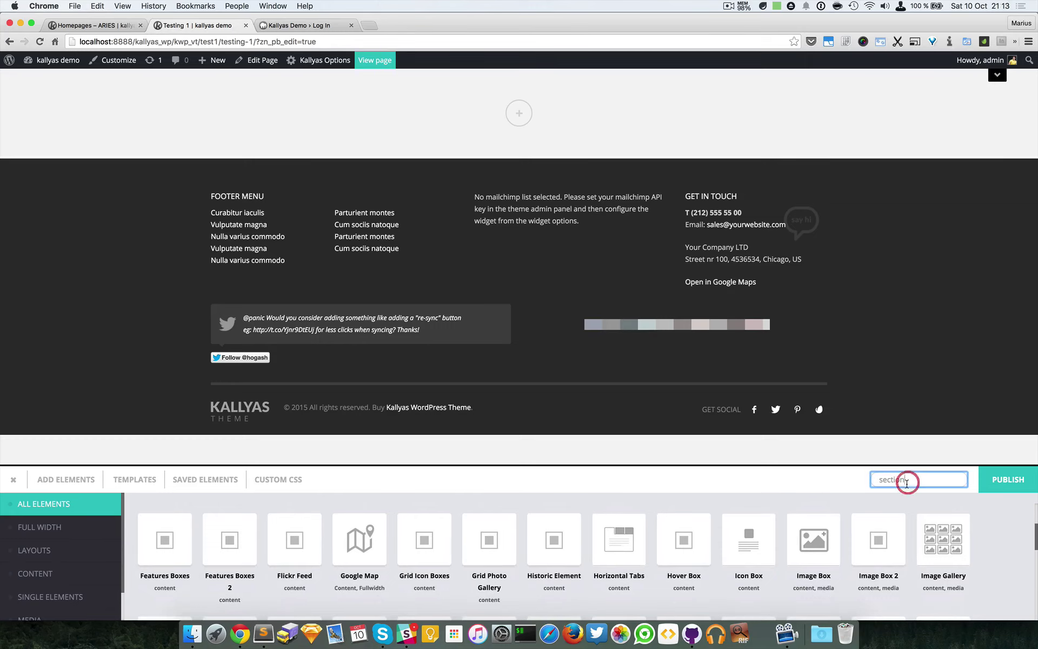
text(simp)
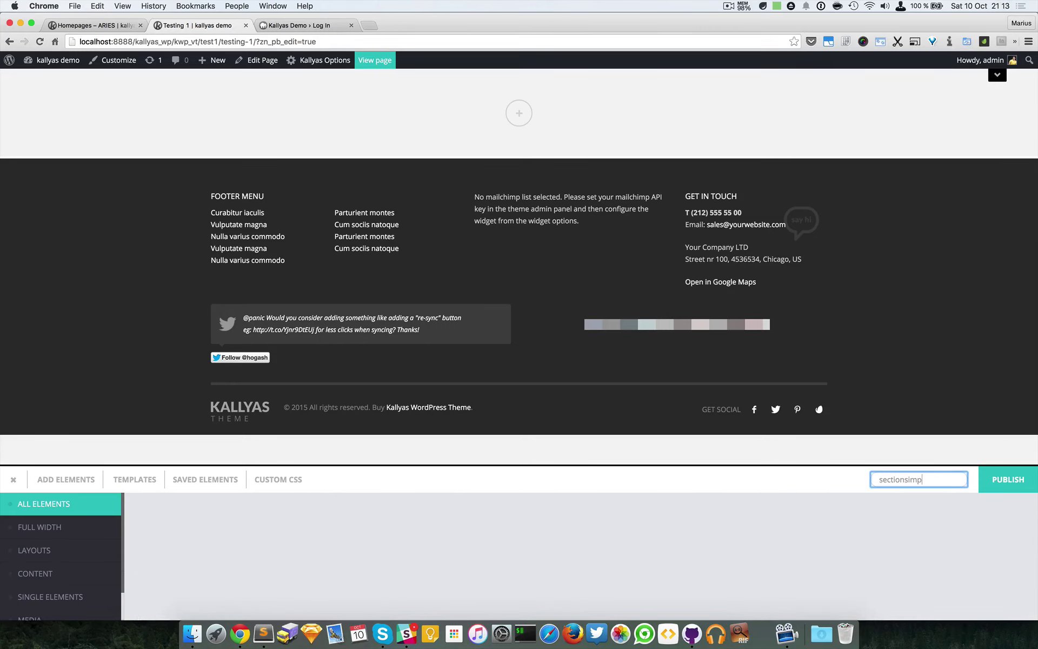
key(BackSpace)
key(BackSpace)
key(BackSpace)
key(BackSpace)
key(BackSpace)
key(BackSpace)
key(BackSpace)
key(BackSpace)
key(BackSpace)
key(BackSpace)
key(BackSpace)
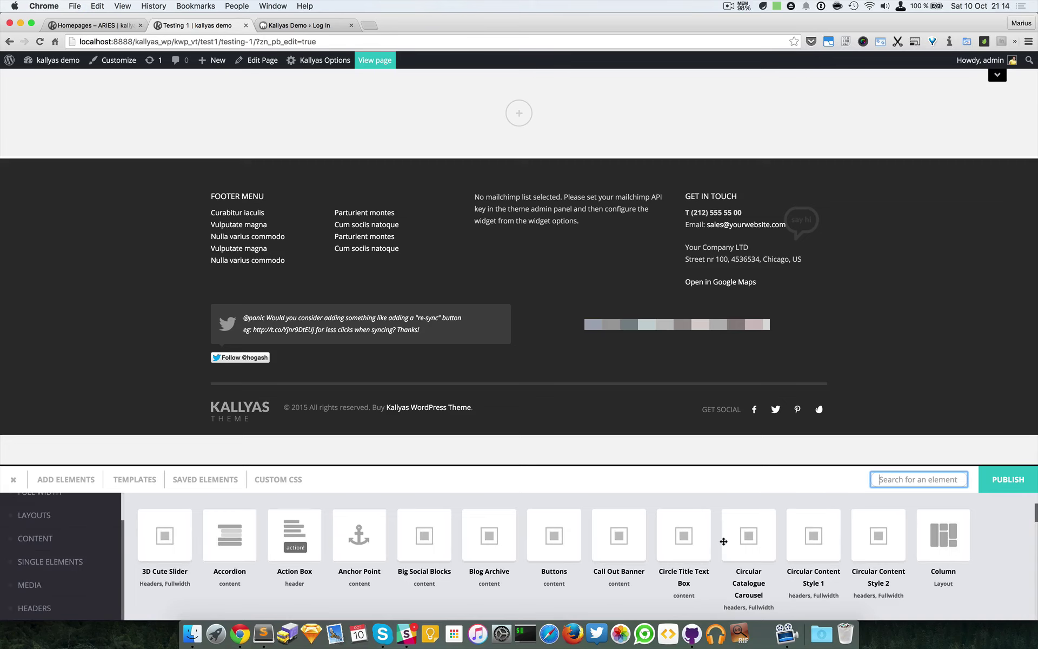
drag(622, 546, 505, 111)
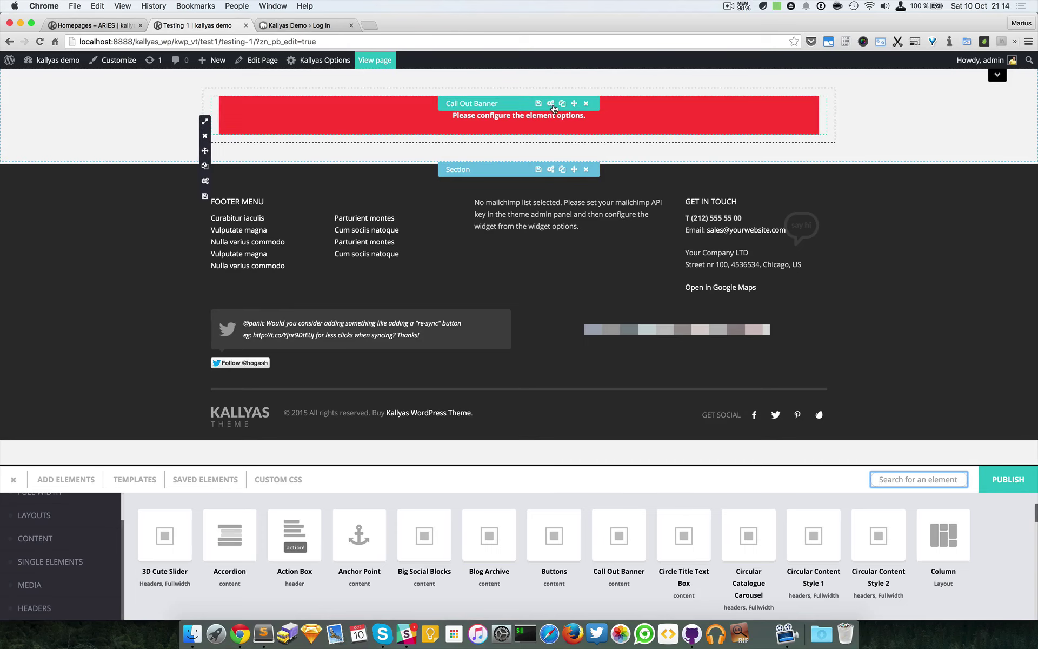
- Open the new banner's options, keep Style 1, and enter main title 'Main title sample text'
click(553, 106)
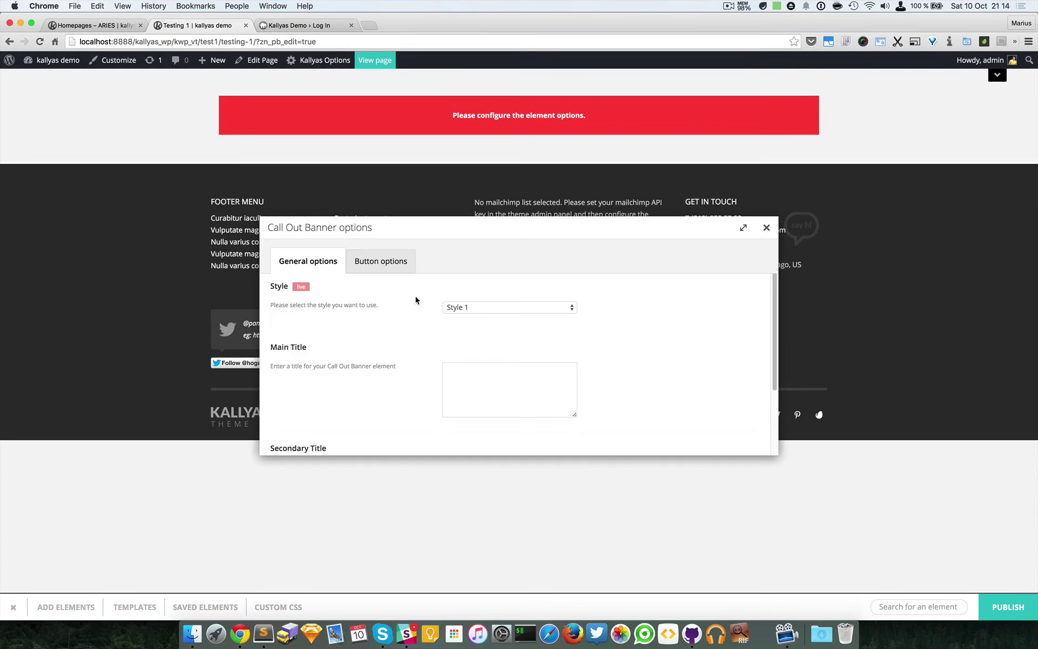
click(484, 390)
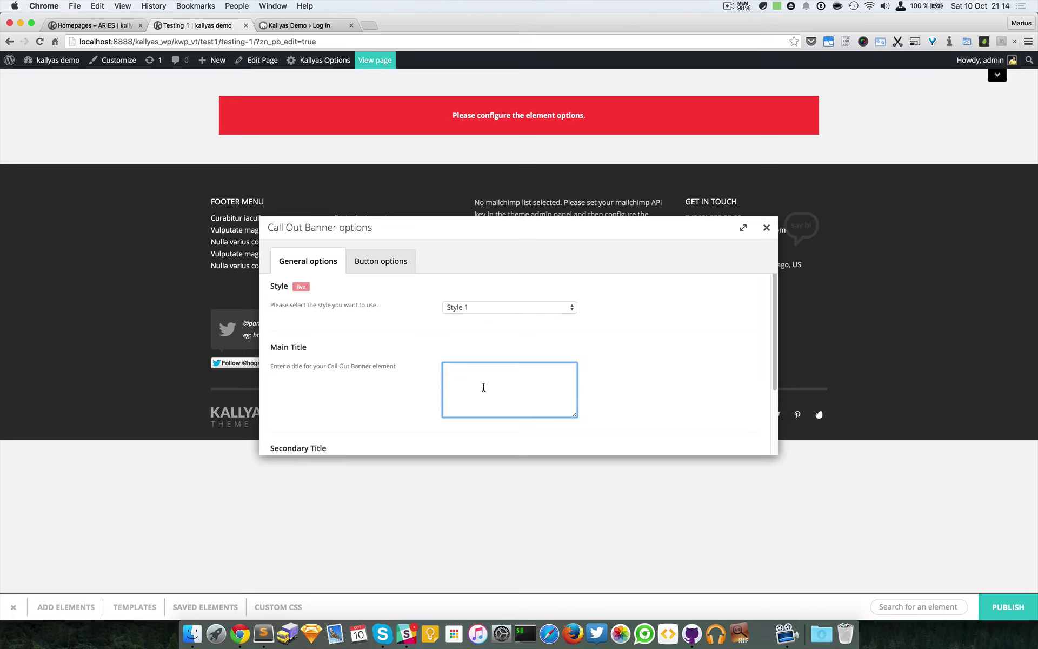
click(487, 308)
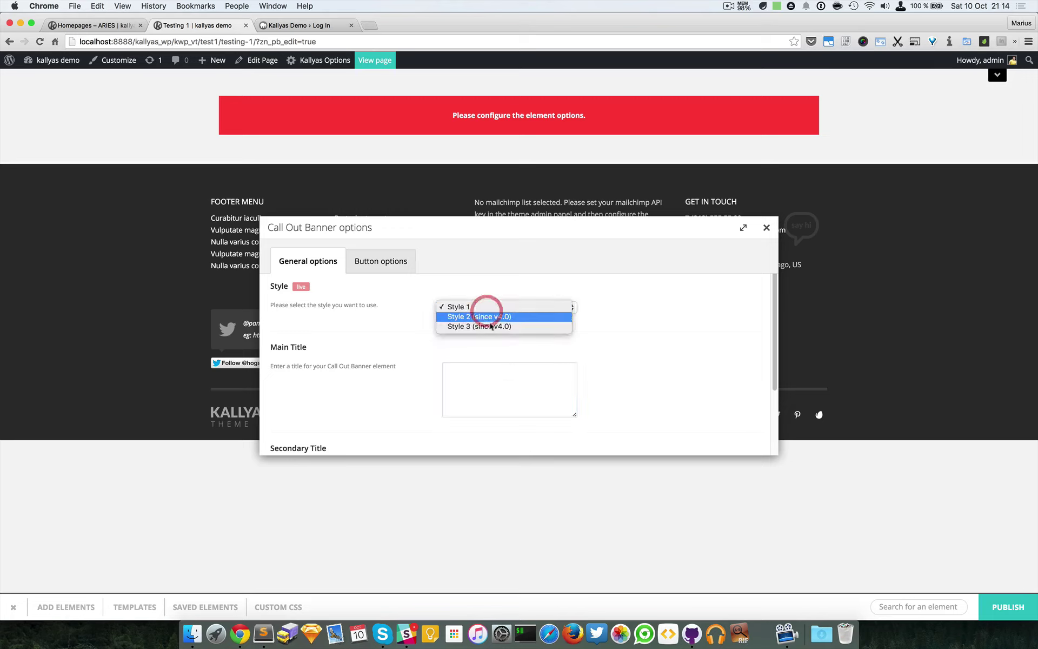
click(369, 342)
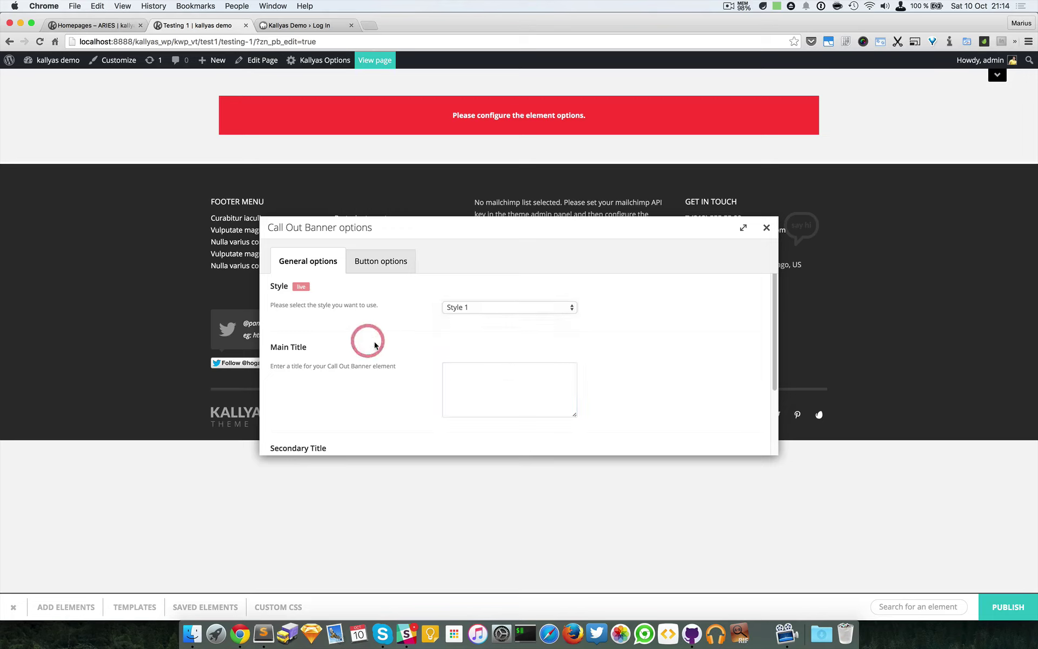
click(462, 378)
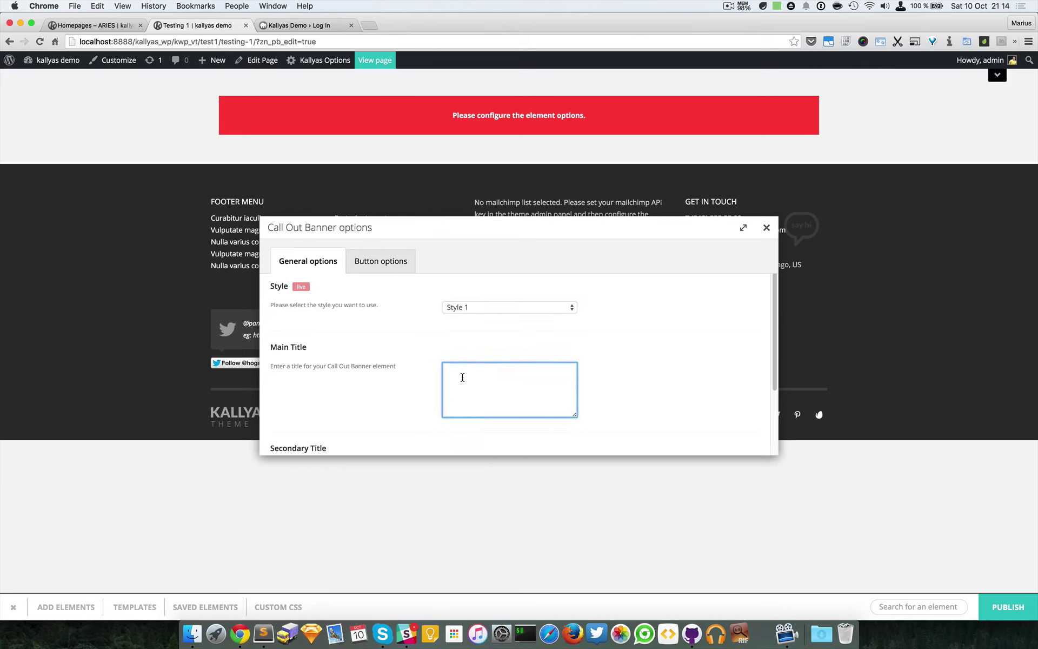
text(Main title sample text)
- Paste the title into Secondary Title and change it to 'Secondary title sample text'
key(super+a)
key(super+c)
scroll(463, 397, down, 3)
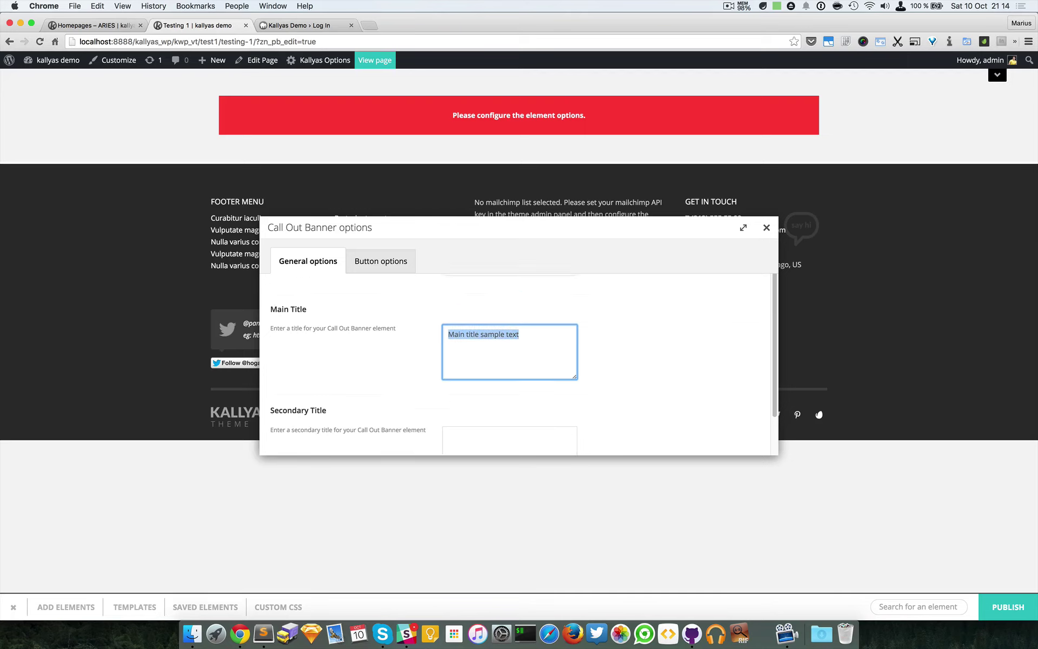
click(463, 396)
key(super+v)
double_click(490, 386)
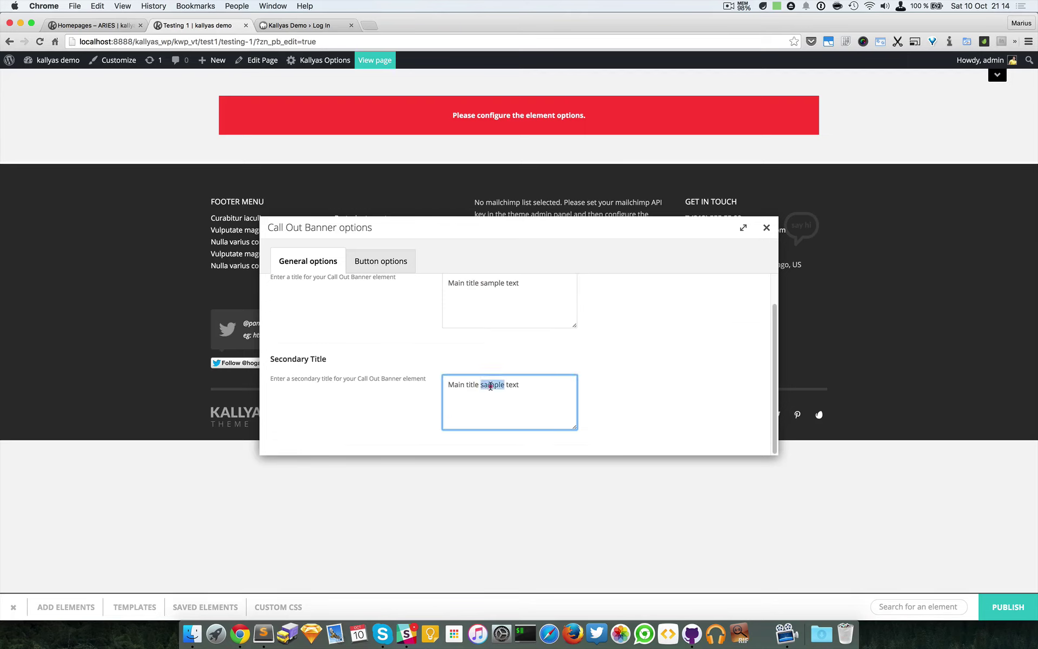
click(456, 385)
double_click(455, 384)
text(Secondary)
key(super+a)
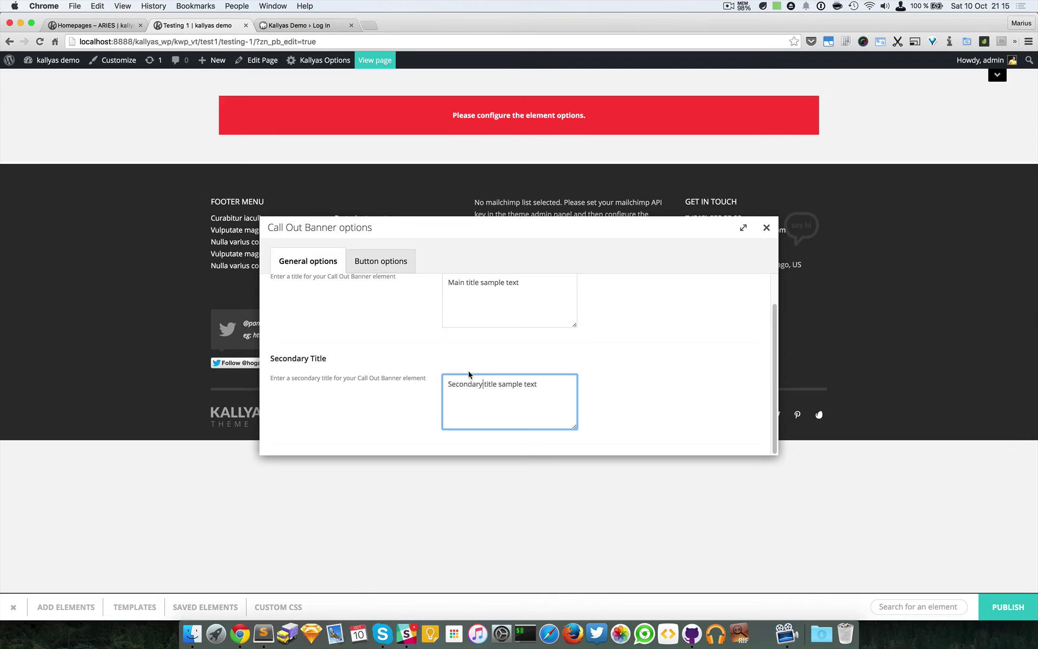
- In the button settings, start the label and set the orange shoe image from the media library as hover image
scroll(427, 324, up, 5)
click(380, 262)
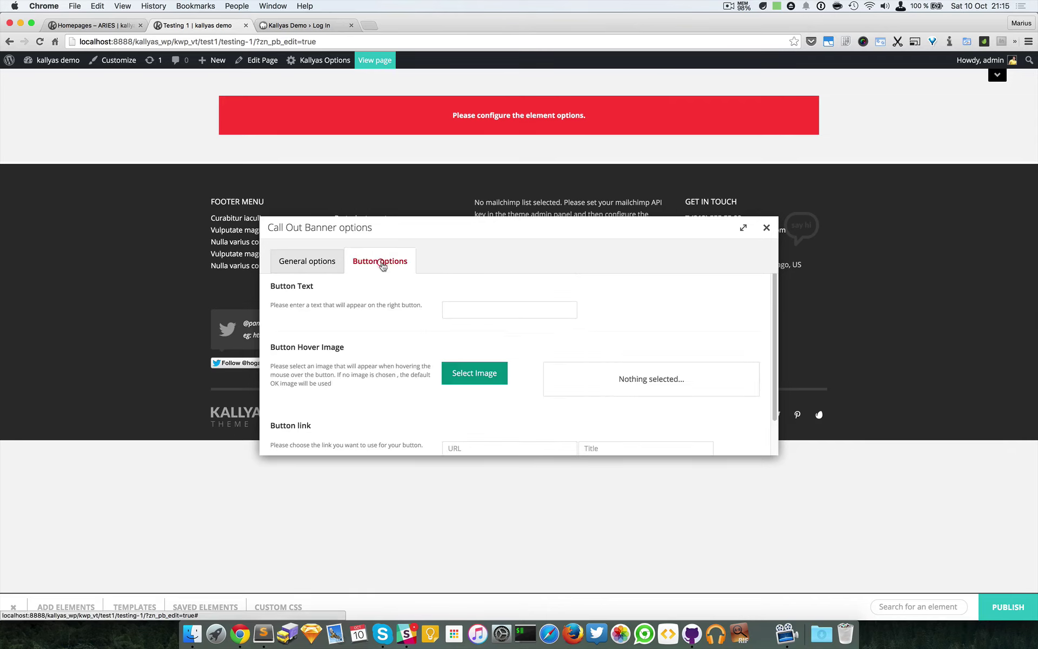
click(535, 308)
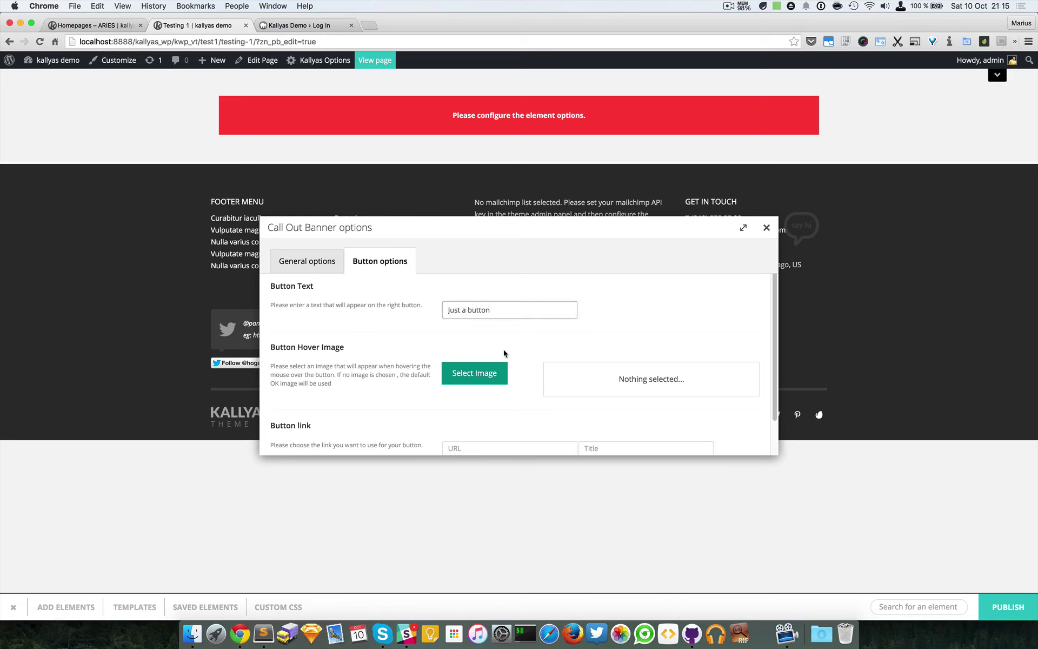
click(484, 376)
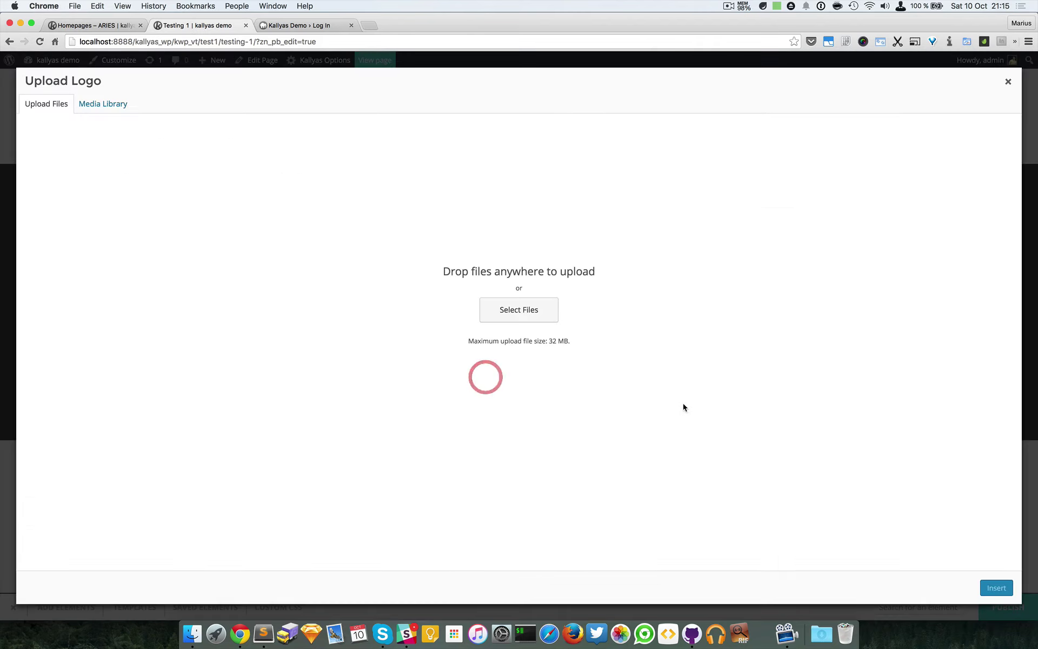
click(120, 105)
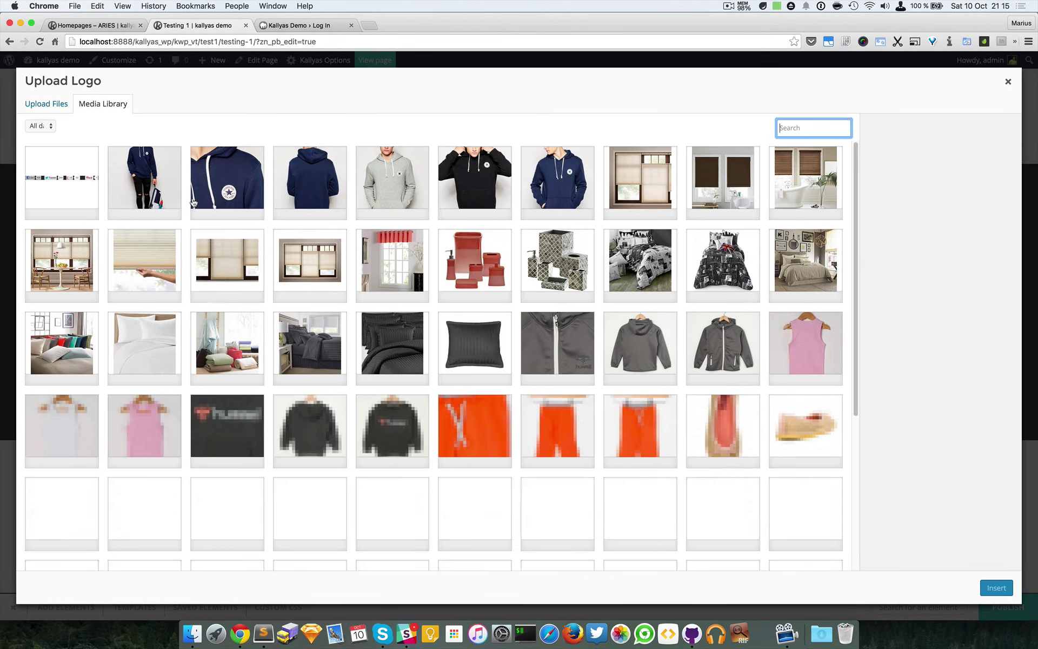
scroll(541, 349, down, 3)
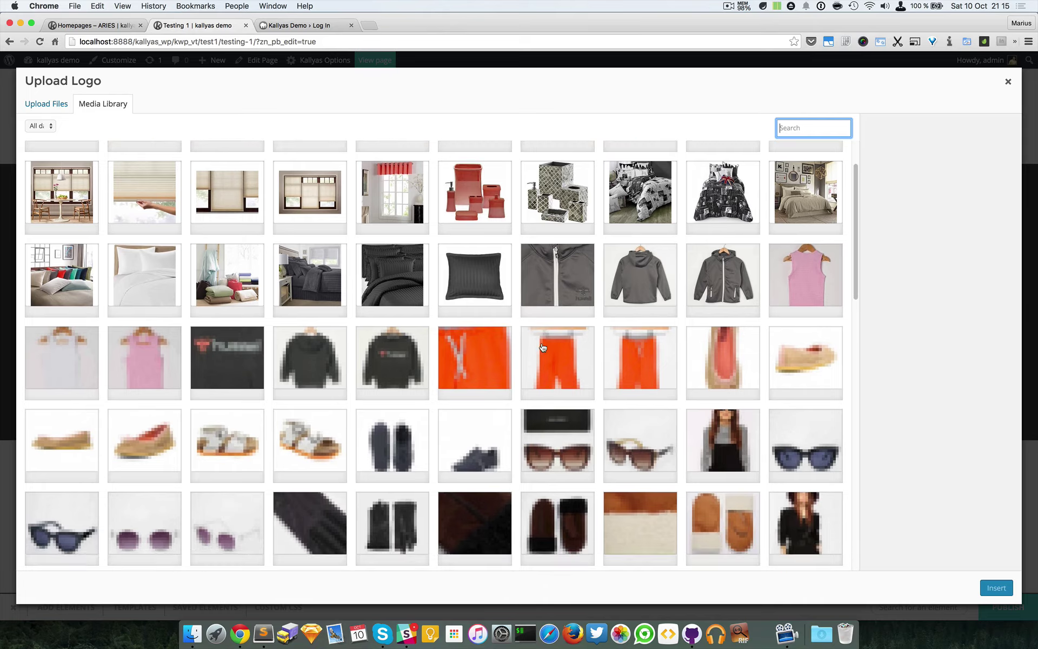
scroll(543, 347, down, 10)
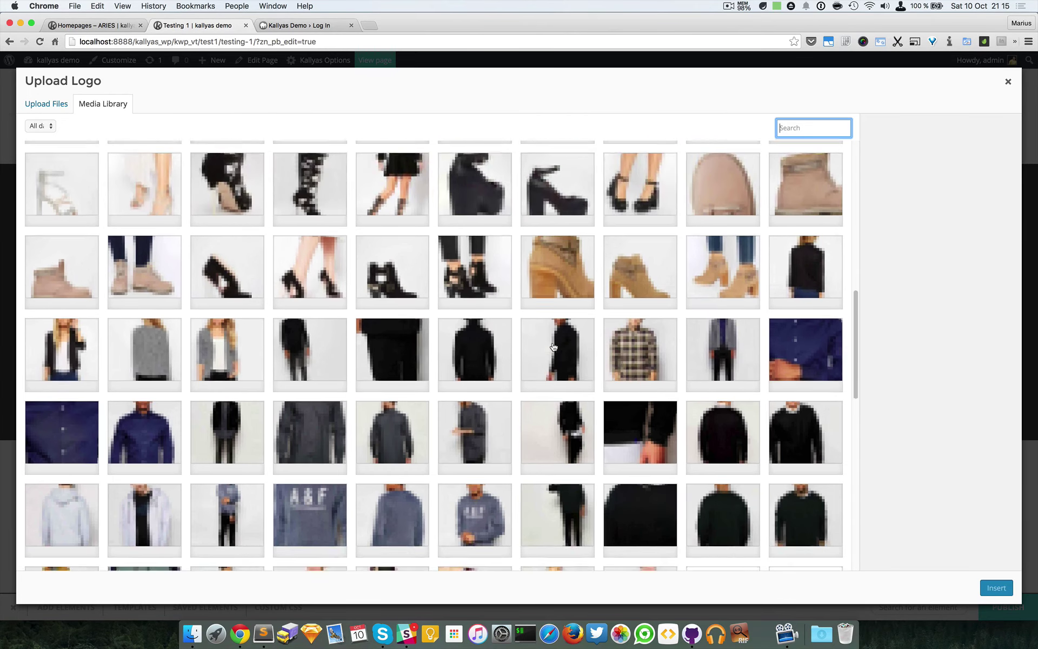
scroll(573, 351, down, 3)
scroll(805, 332, up, 9)
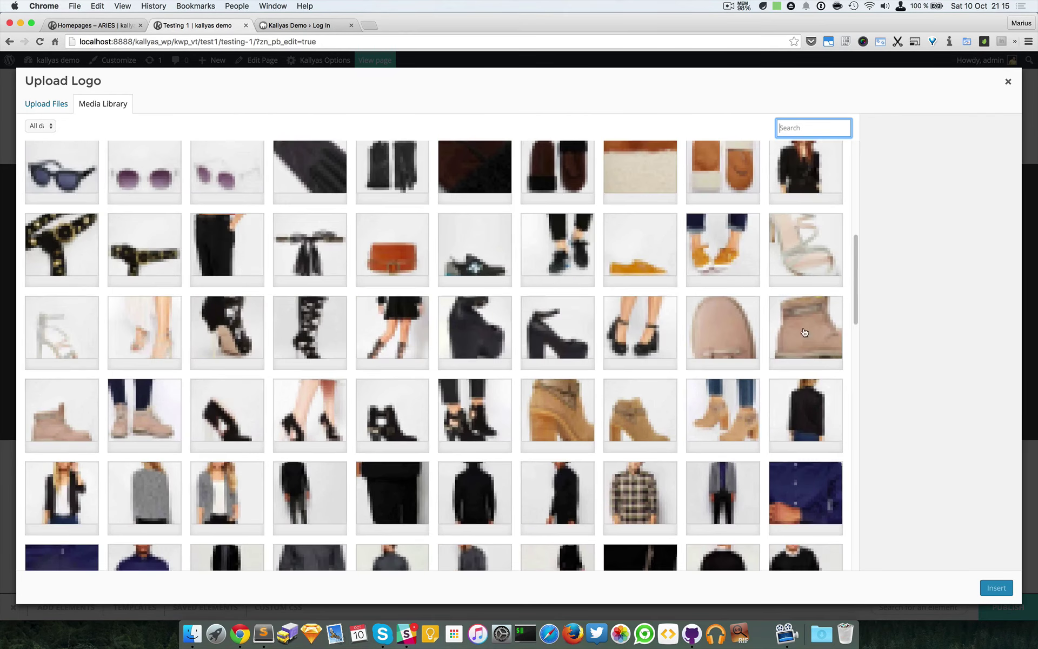
click(631, 238)
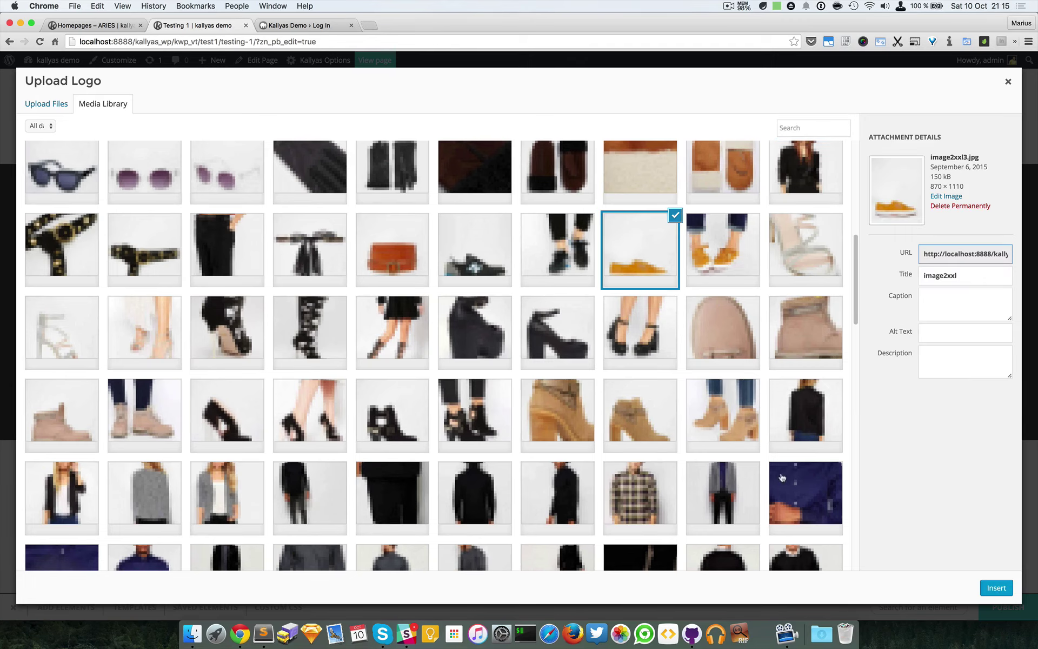
click(995, 587)
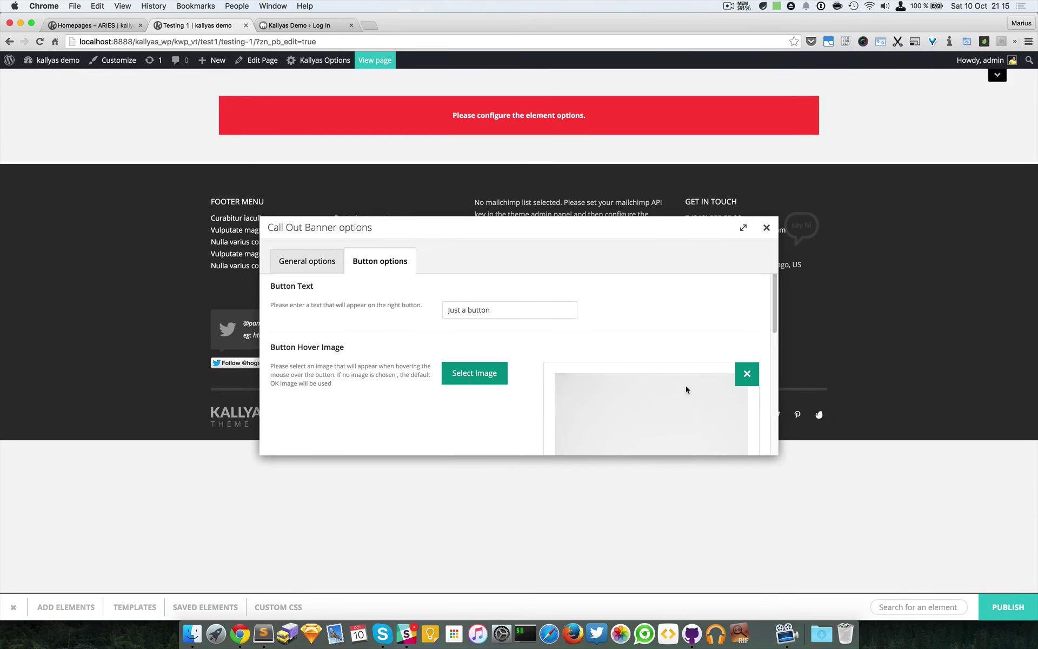
- Set the button's link URL to # and save the banner settings
scroll(595, 345, down, 5)
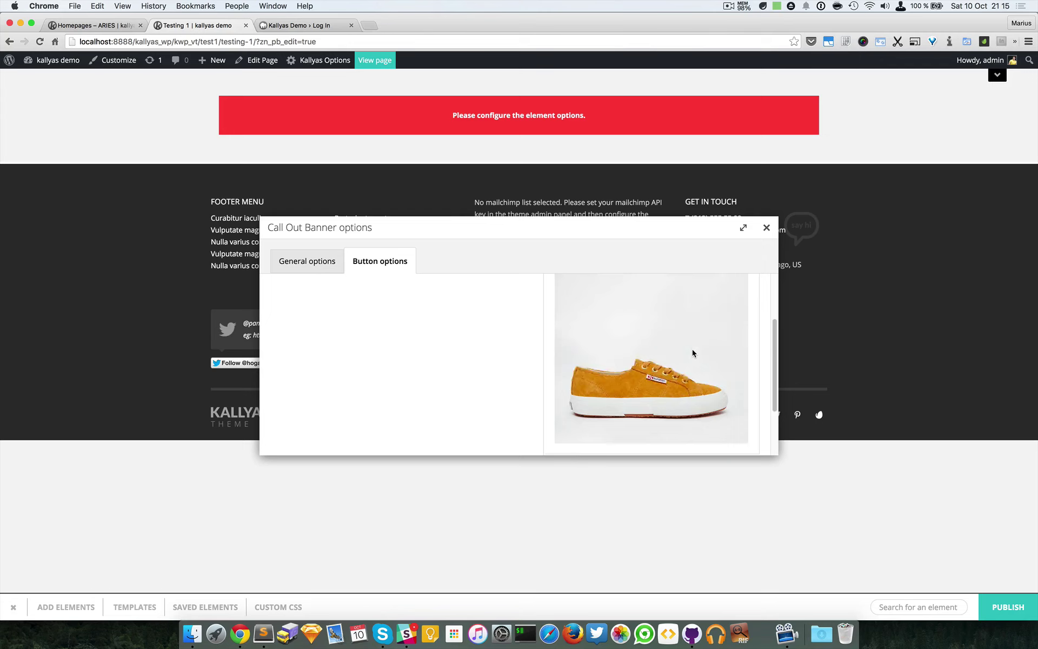
scroll(630, 332, up, 4)
scroll(609, 331, down, 5)
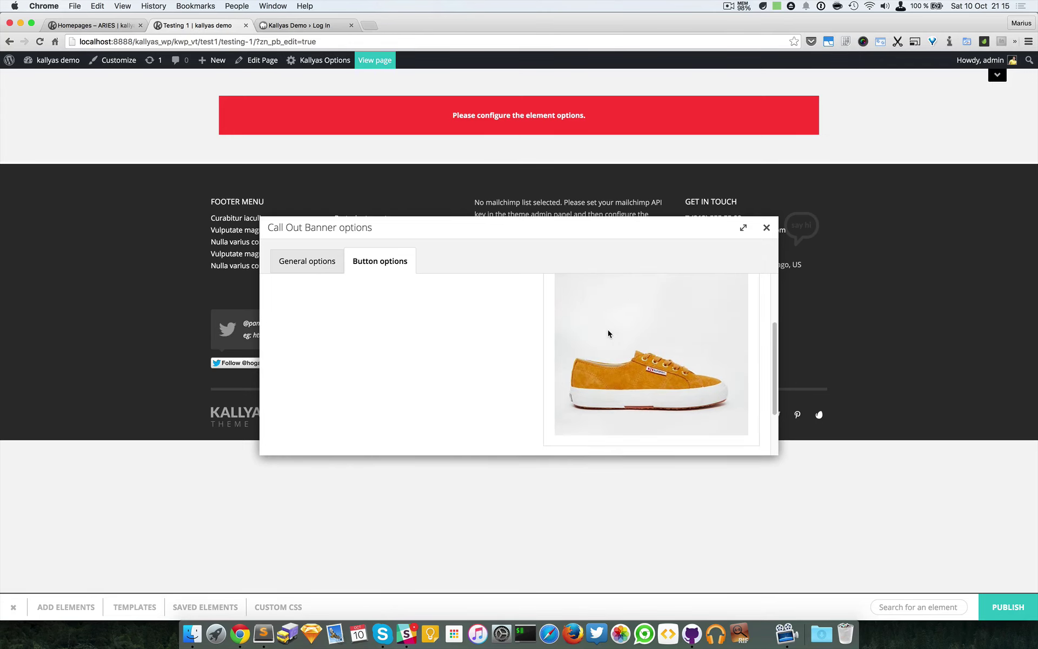
click(514, 409)
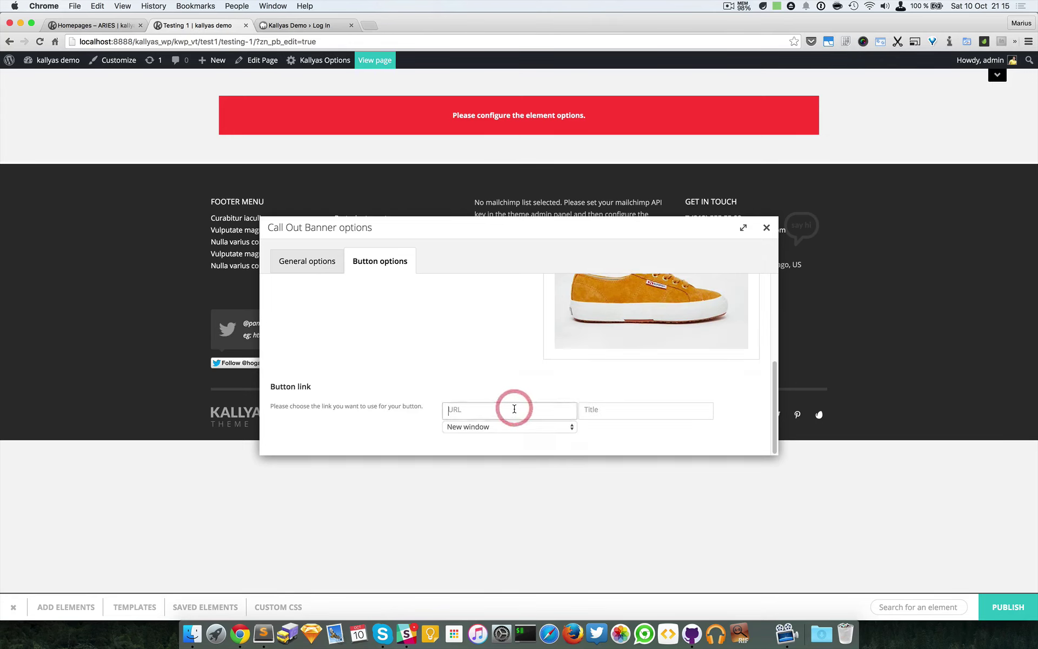
text(#)
click(767, 227)
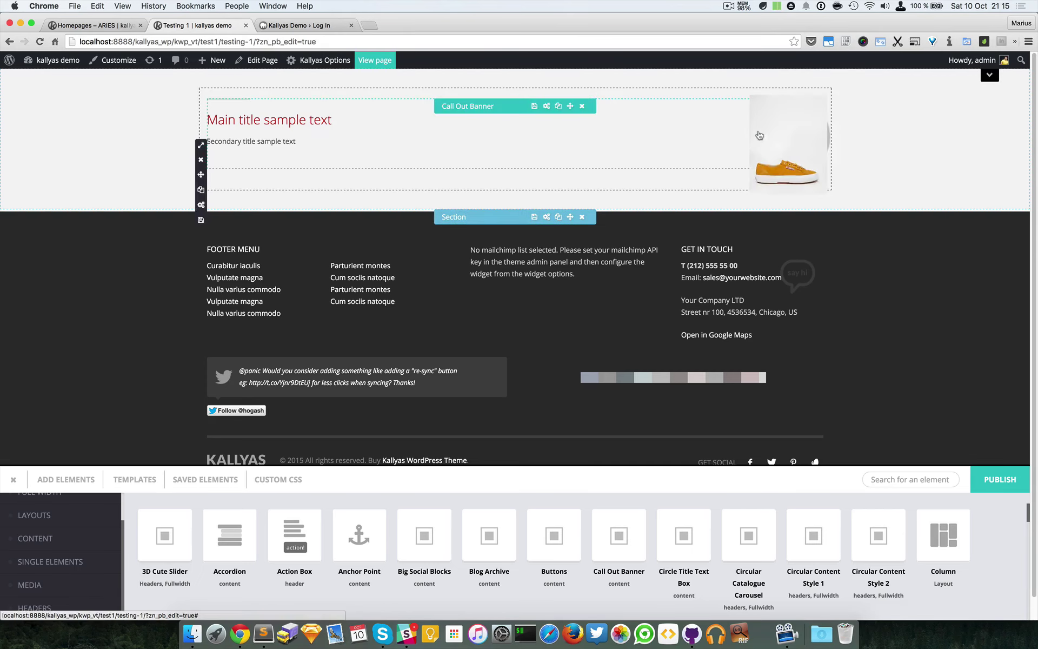
- Replace the button's hover image with logo4_dark.svg
click(547, 106)
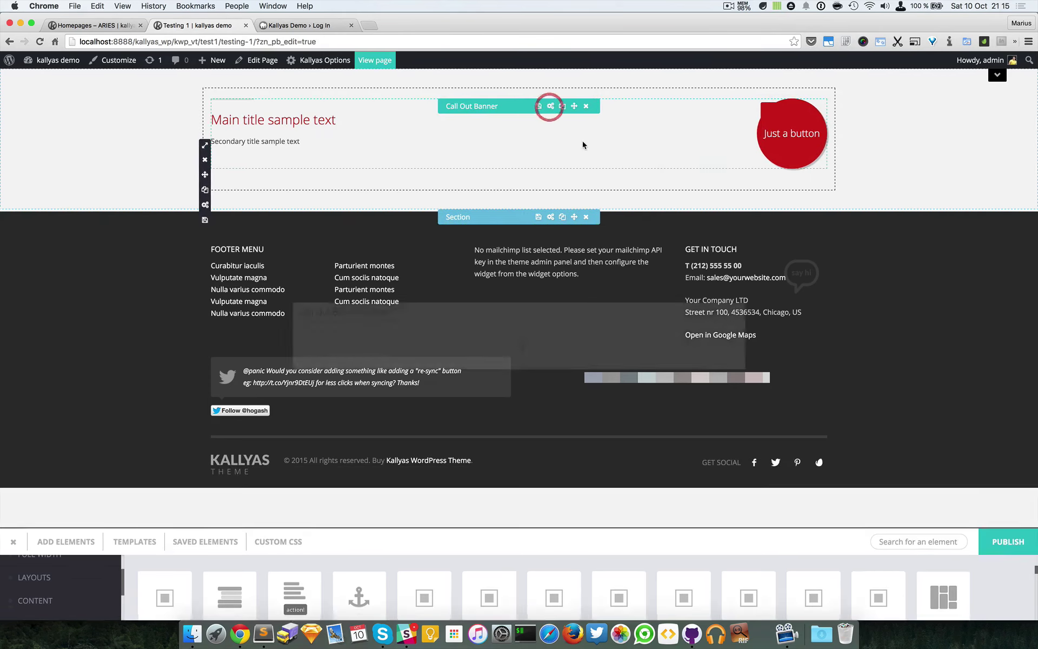
click(383, 263)
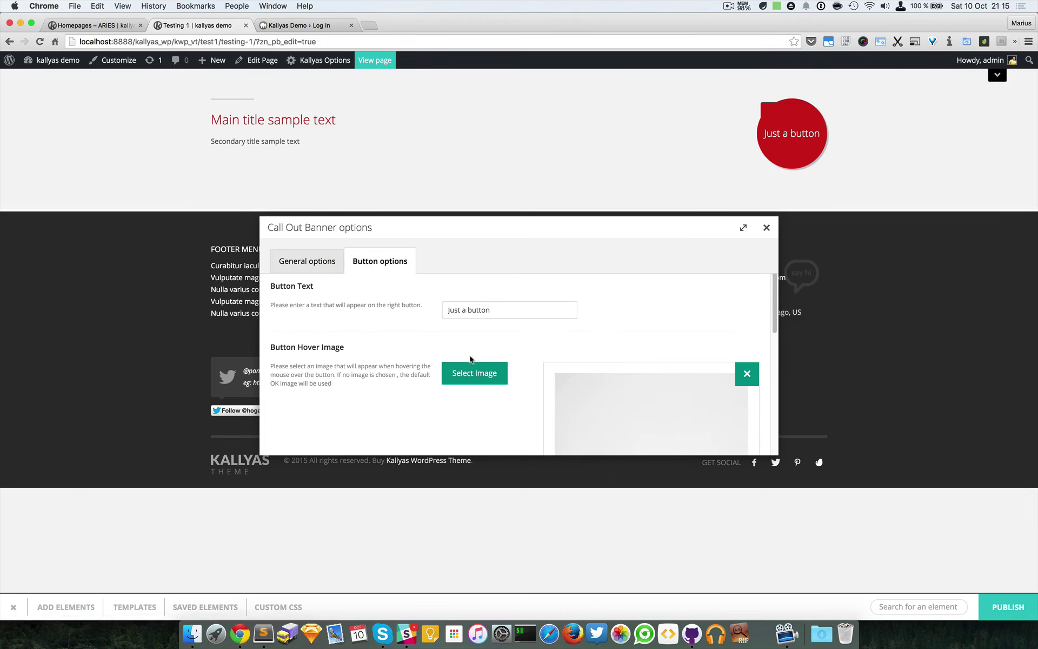
click(478, 374)
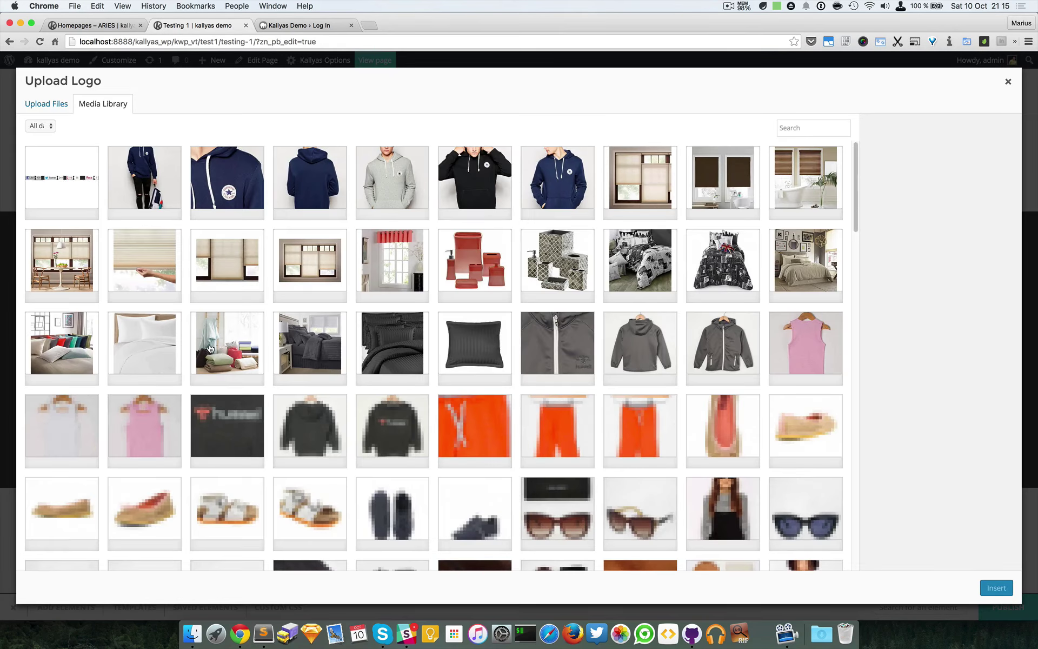
scroll(612, 375, down, 15)
scroll(416, 371, down, 4)
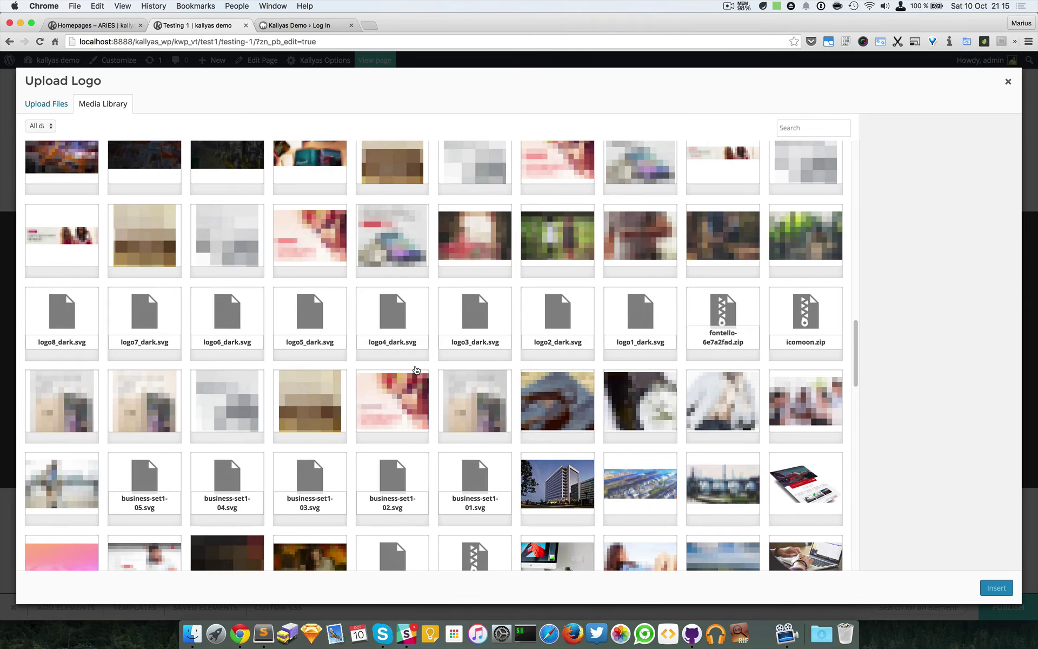
click(399, 322)
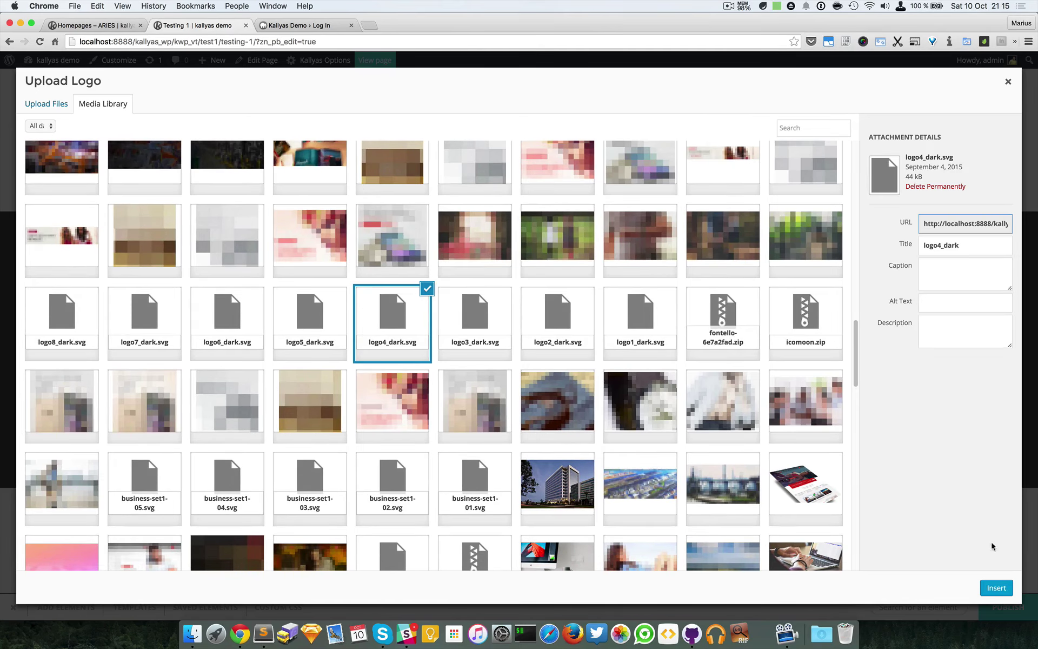
click(1000, 587)
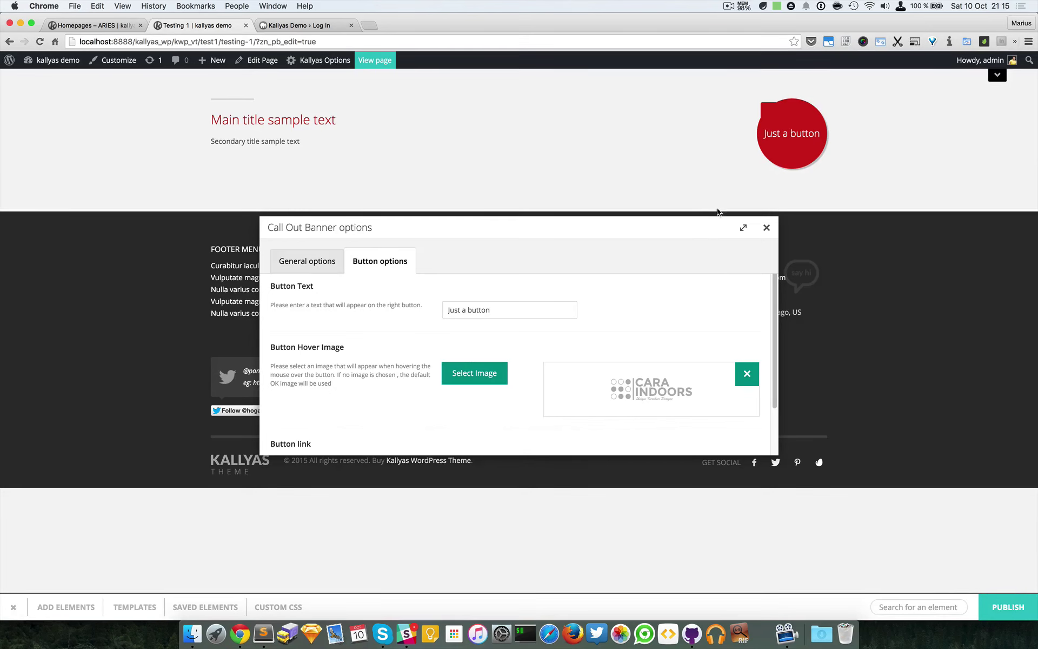
- Save the banner, duplicate its section, and delete the copied banner, leaving an empty section
click(767, 227)
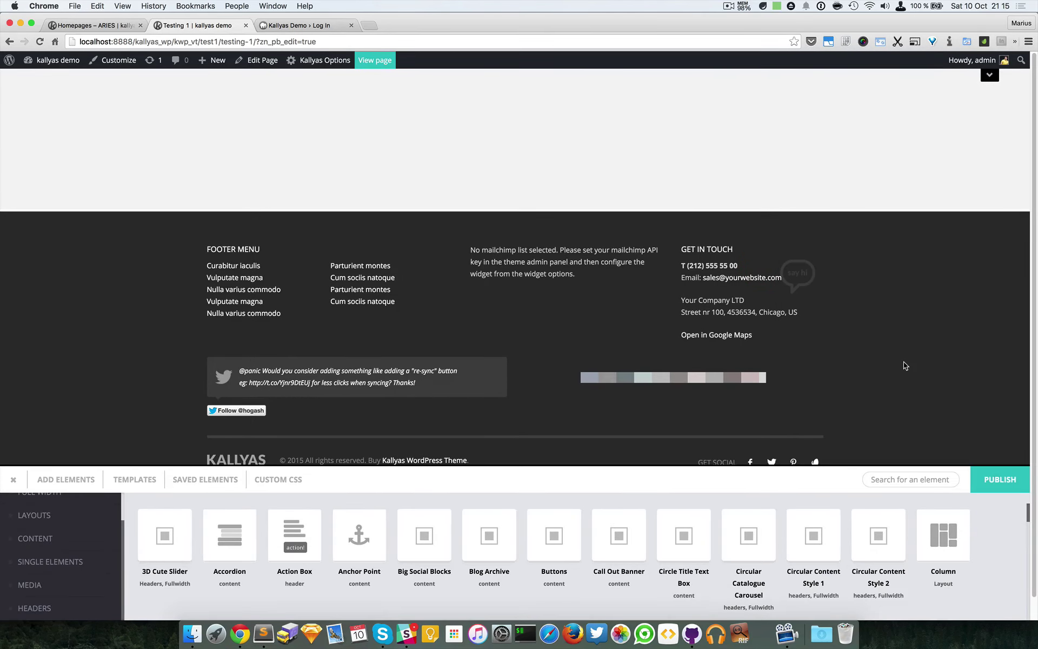
mouse_move(805, 164)
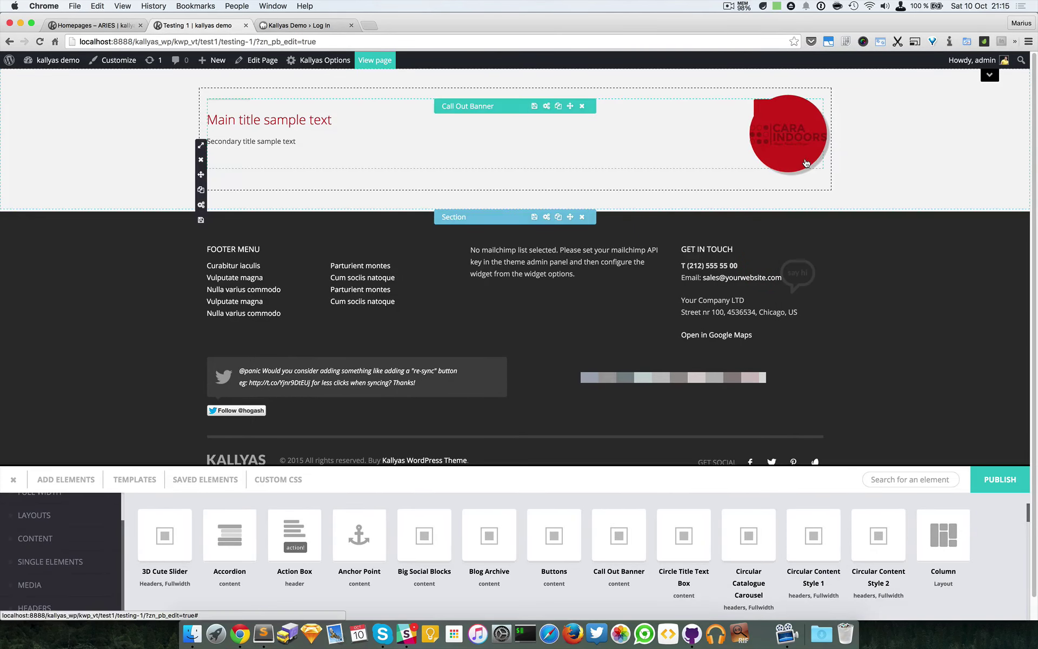
click(560, 217)
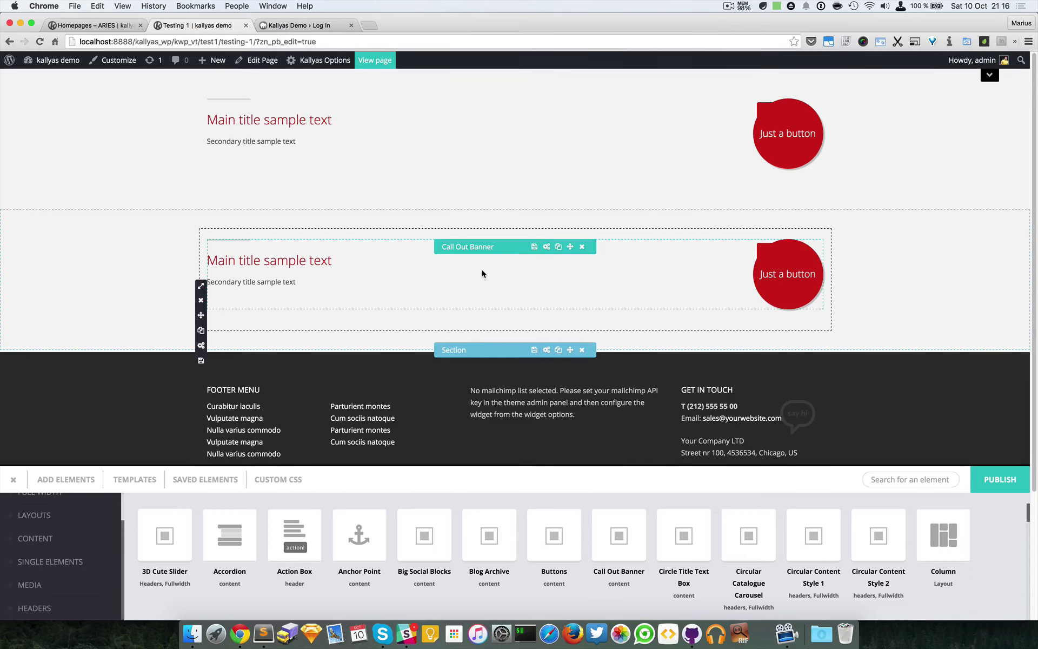
click(582, 247)
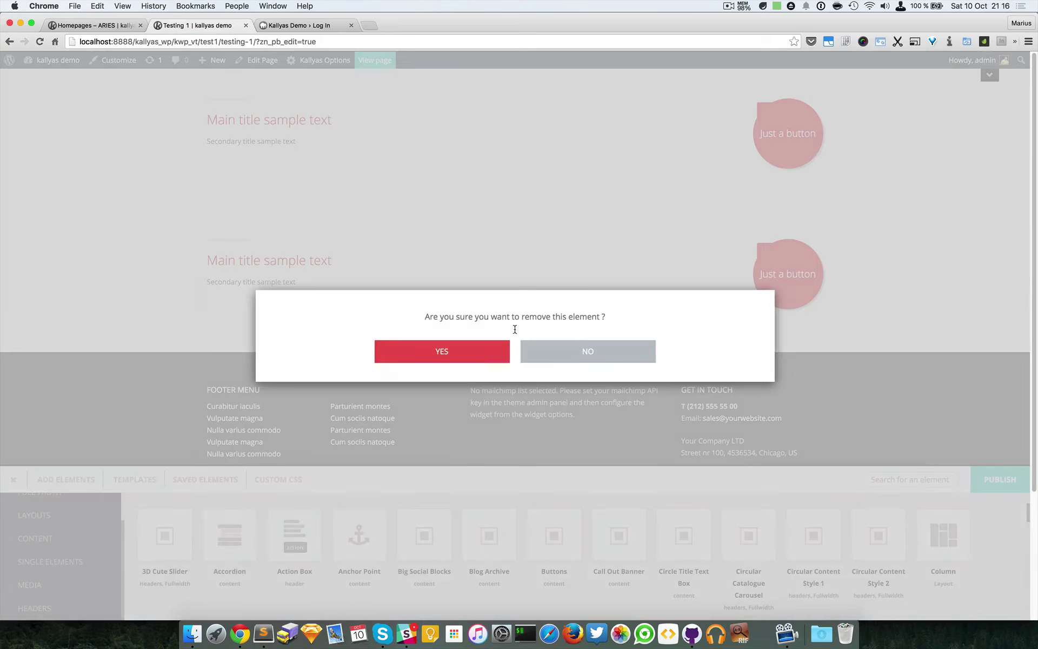
click(484, 356)
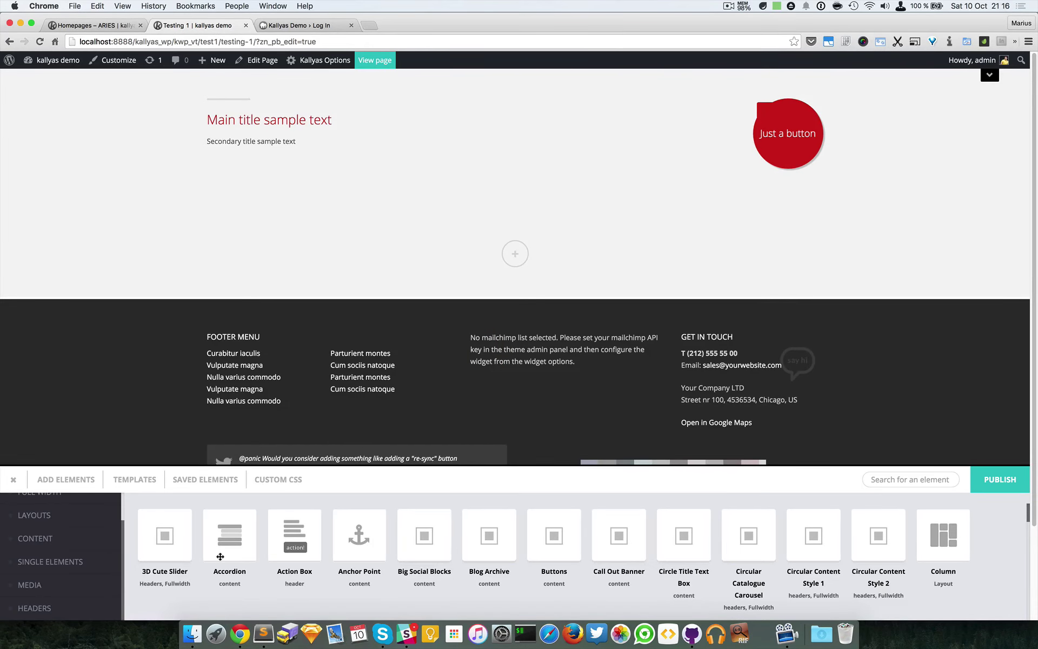
- Drop an Accordion into the empty section, keep Toggle collapse behaviour, and add one item
drag(220, 556, 496, 264)
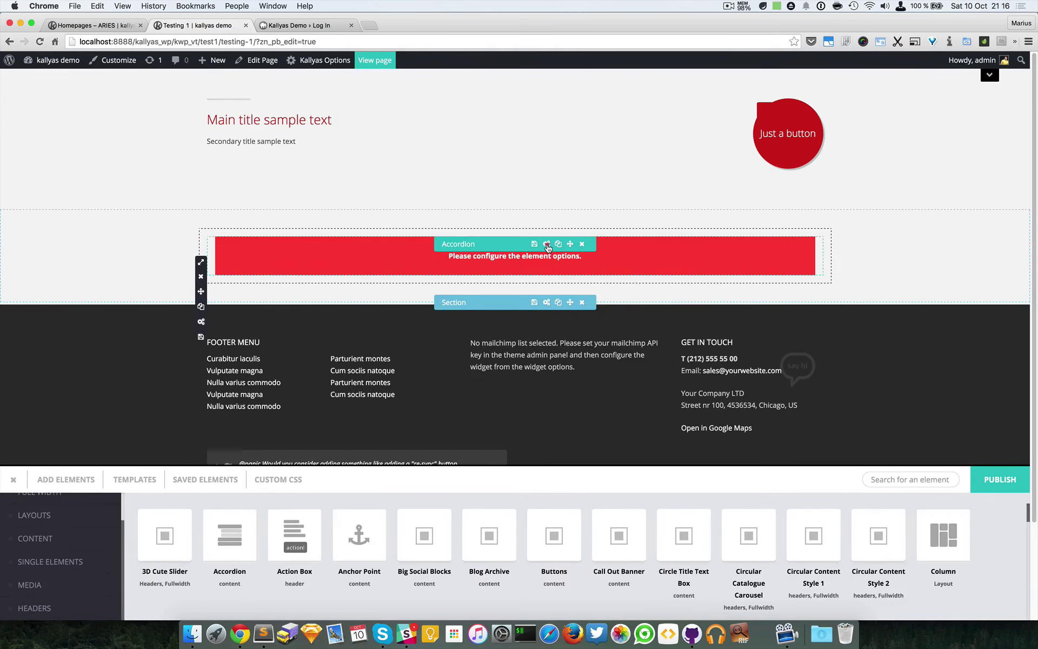
click(547, 244)
click(484, 286)
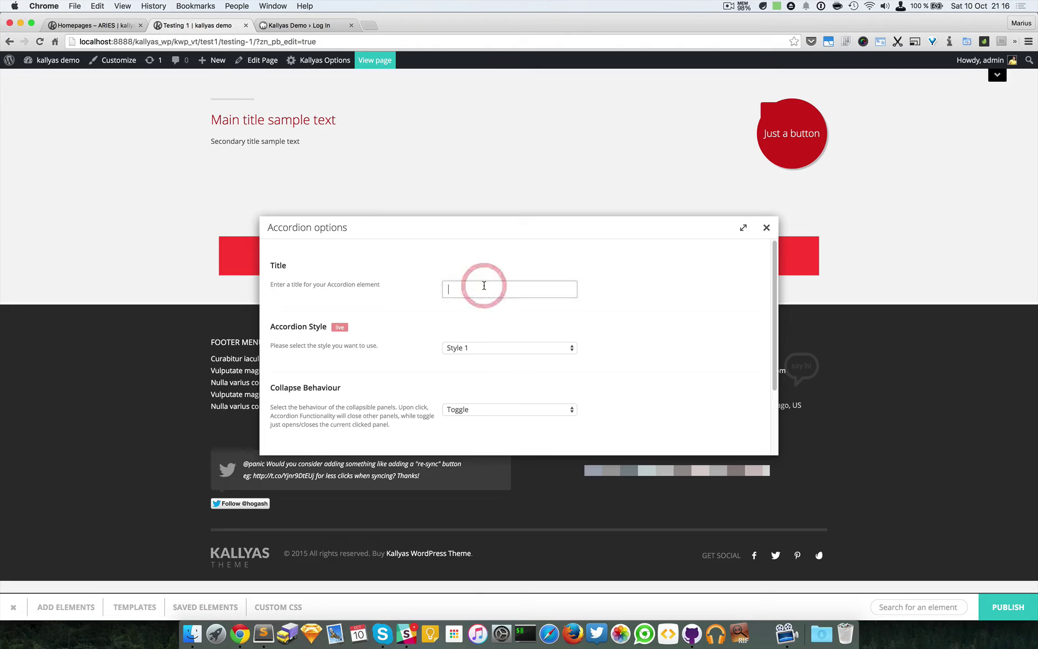
scroll(497, 330, down, 2)
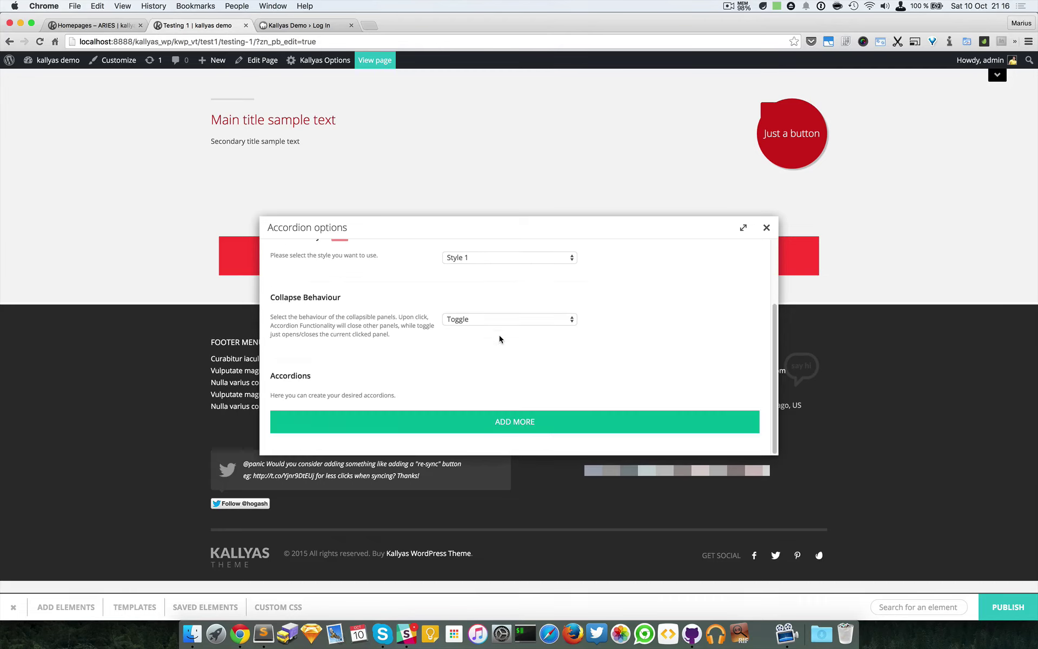
click(495, 318)
click(702, 331)
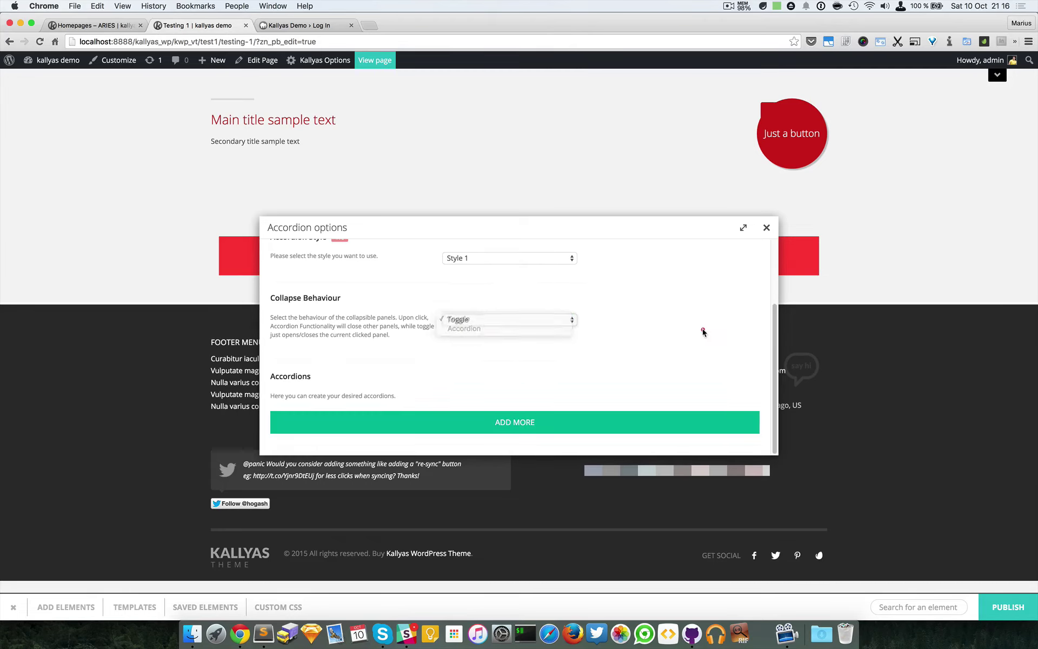
click(546, 421)
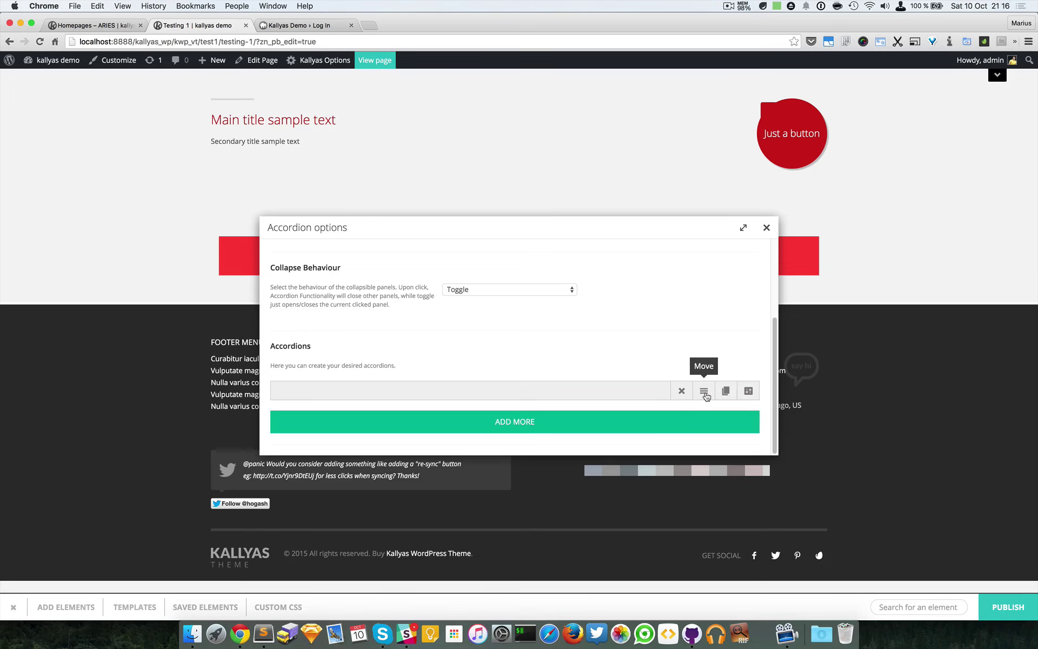
- Title the accordion item 'Just testing' with the content 'testing here too'
click(750, 395)
drag(622, 232, 792, 285)
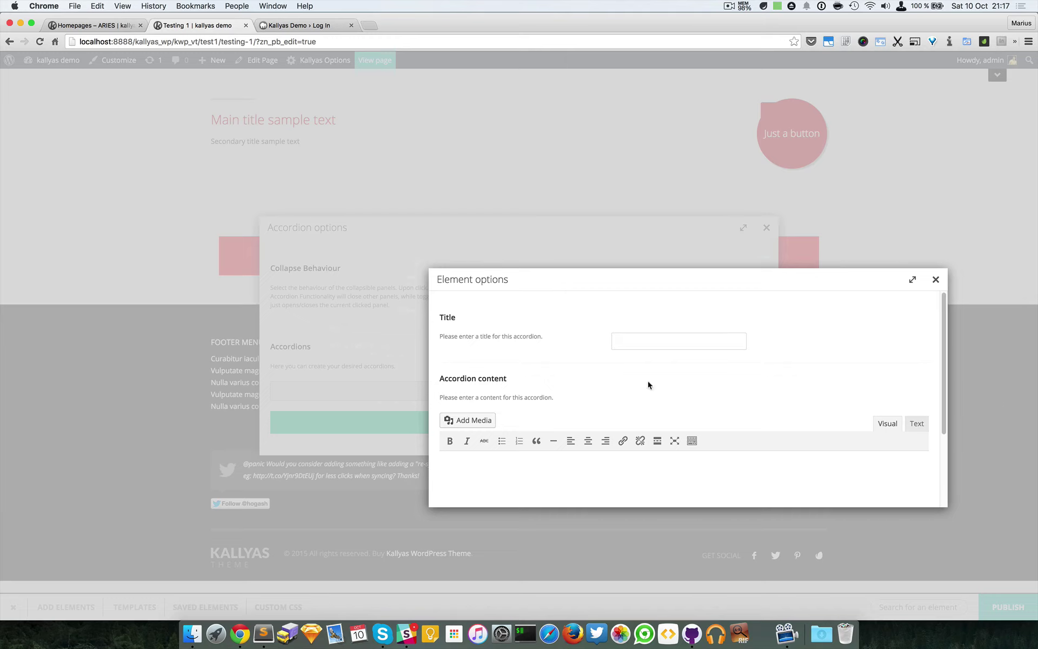
click(658, 341)
text(Just testing)
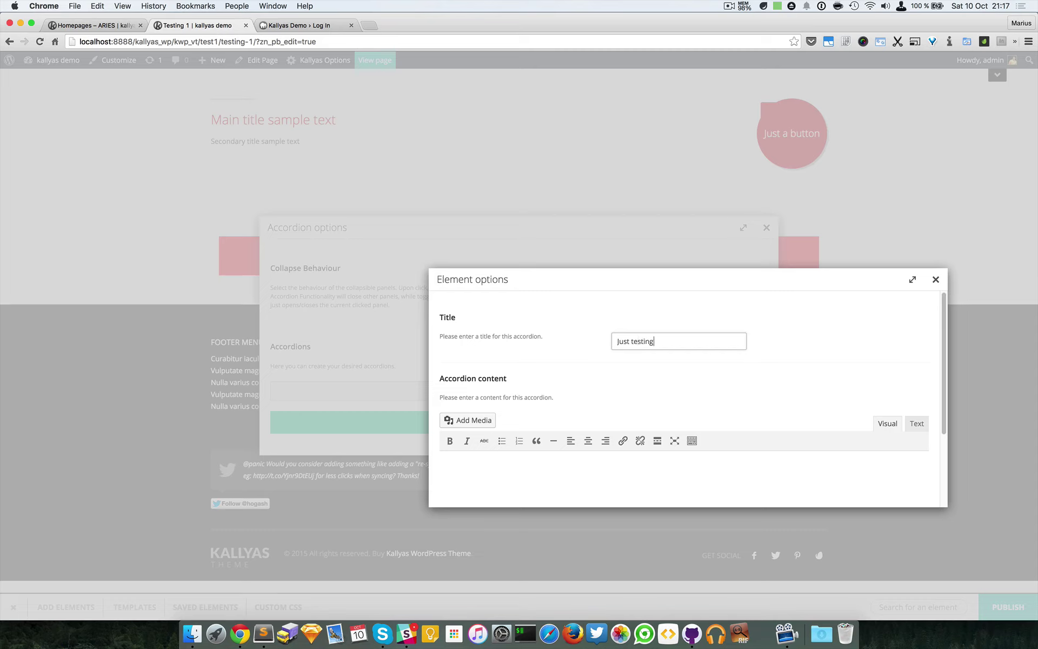
scroll(665, 459, down, 1)
click(667, 448)
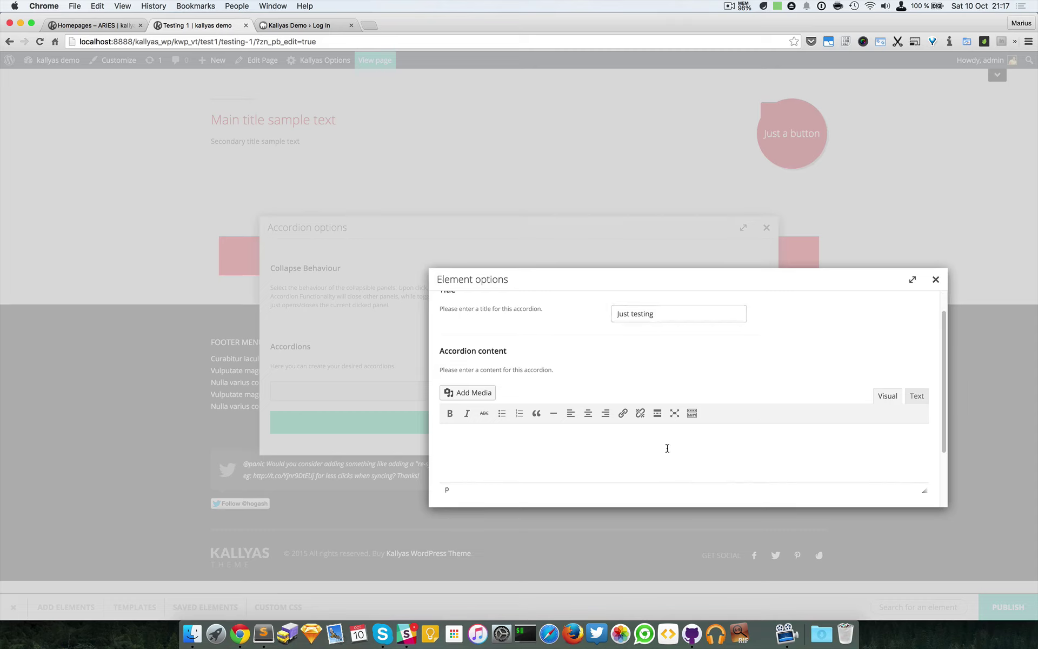
text(testing here too)
click(935, 280)
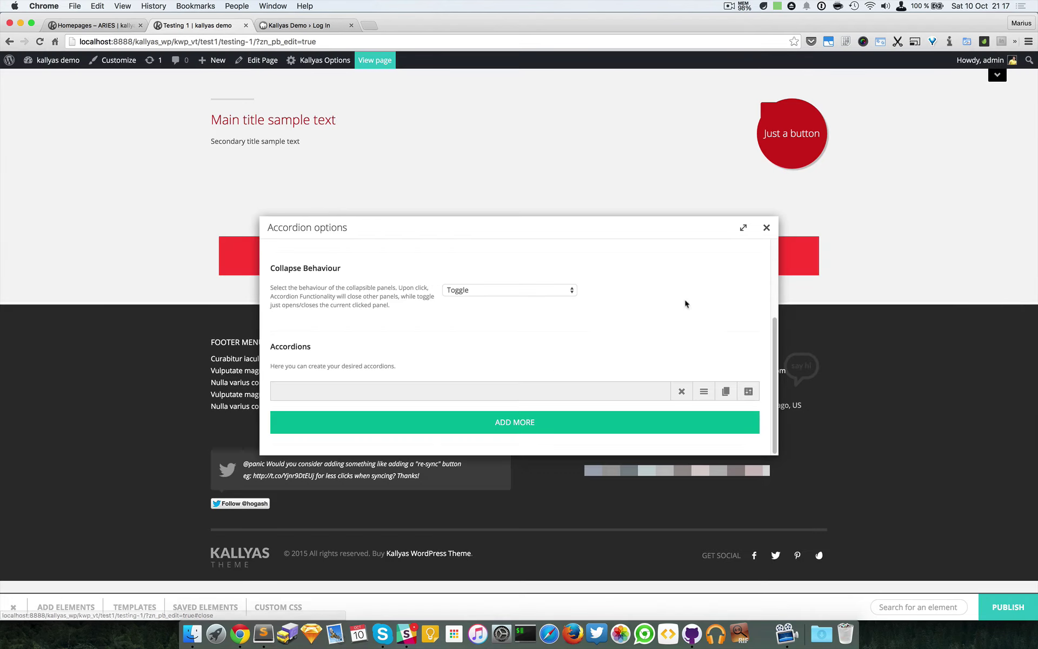
- Clone the item twice to make three, then start editing the third item's title
click(726, 391)
click(726, 410)
scroll(729, 393, down, 2)
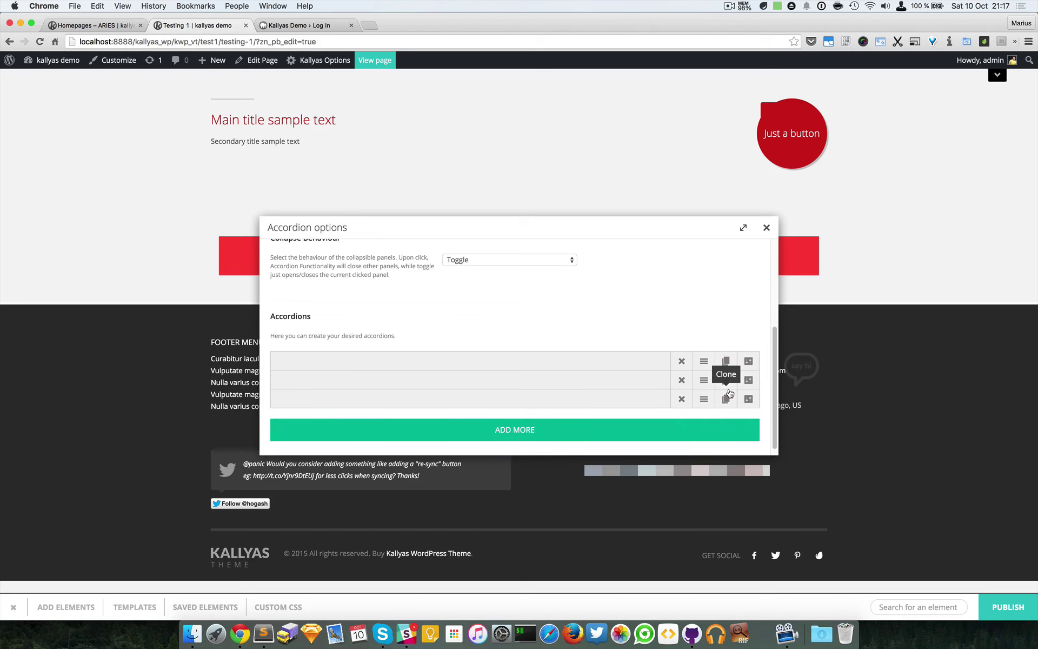
click(748, 398)
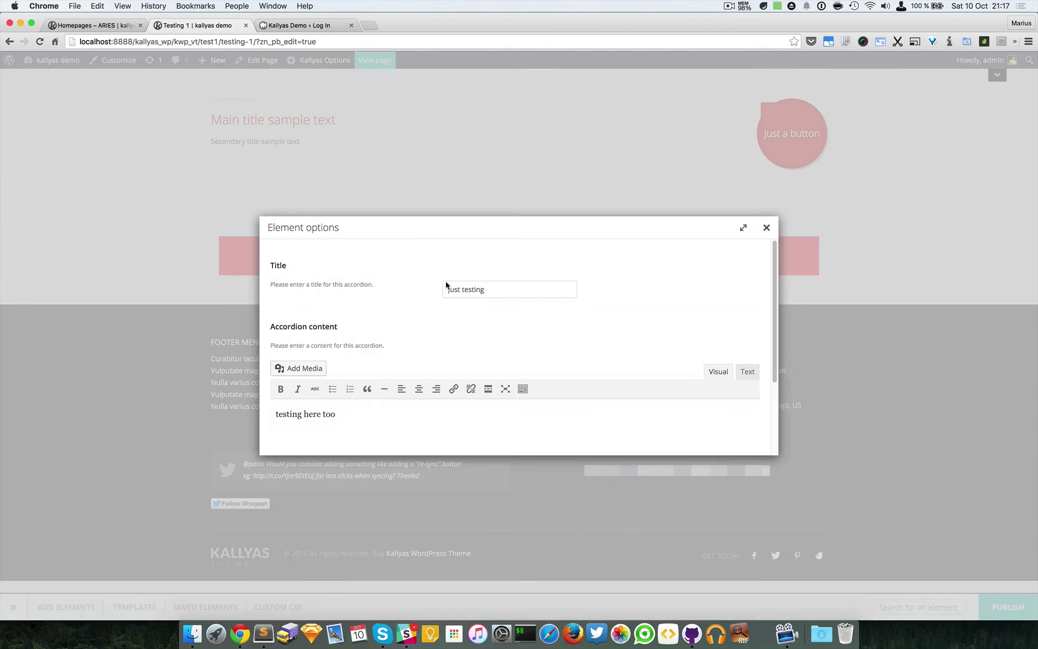
click(528, 294)
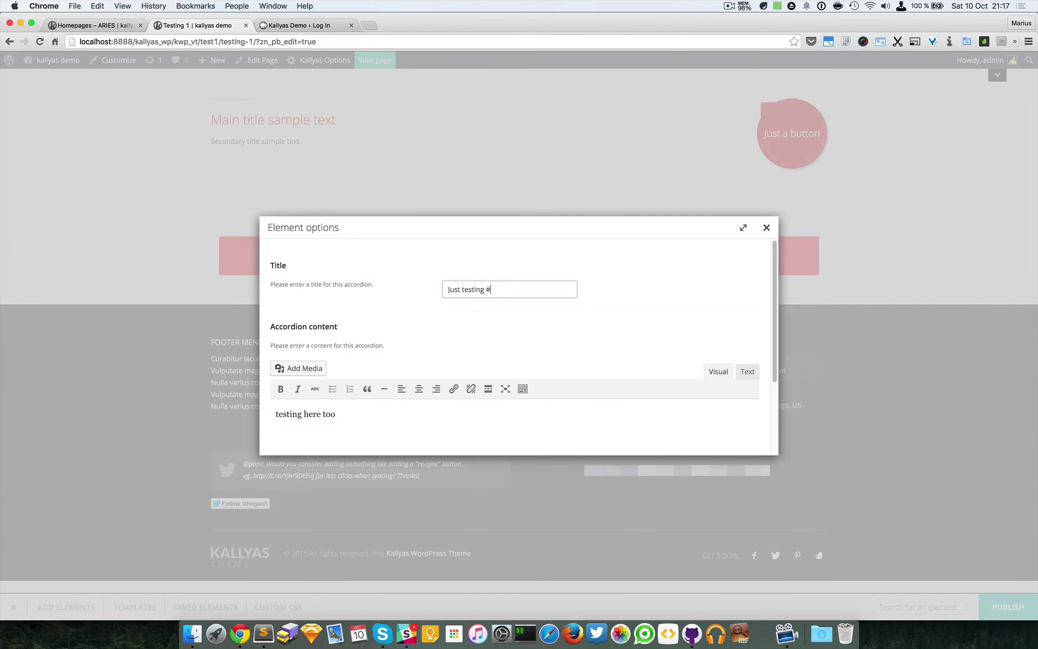
- Close the settings and check the first two accordion items expand and collapse
click(767, 227)
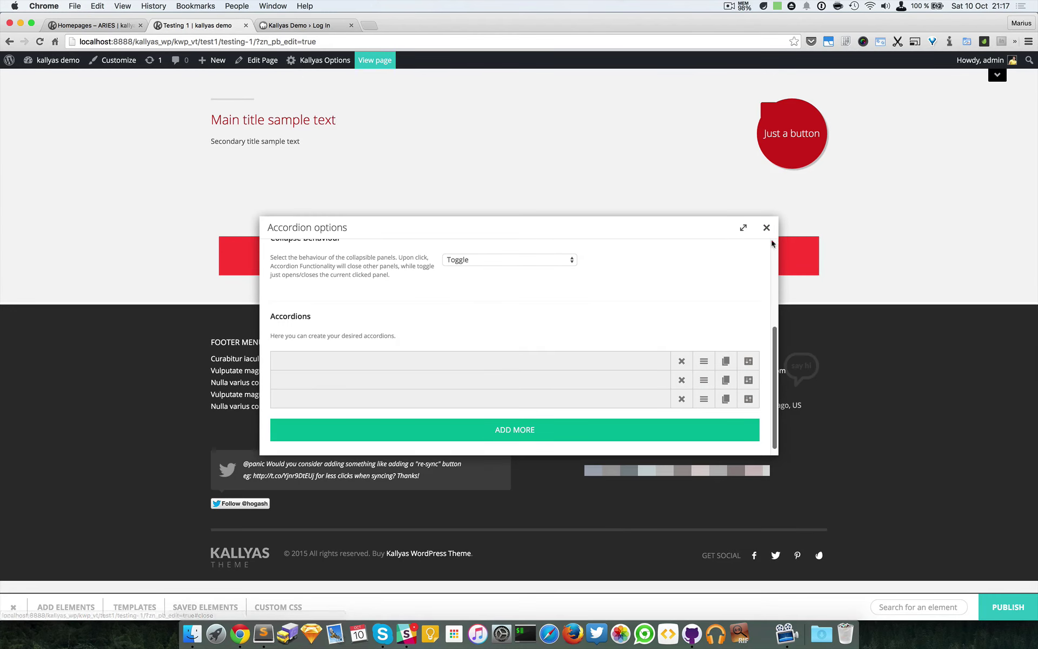
click(768, 231)
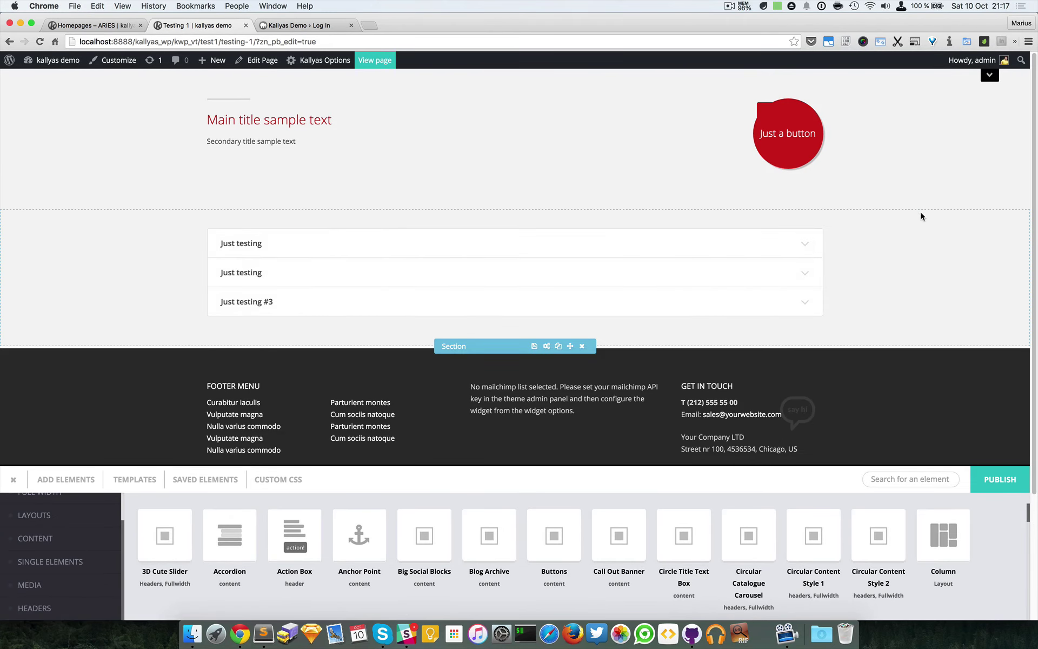
click(280, 273)
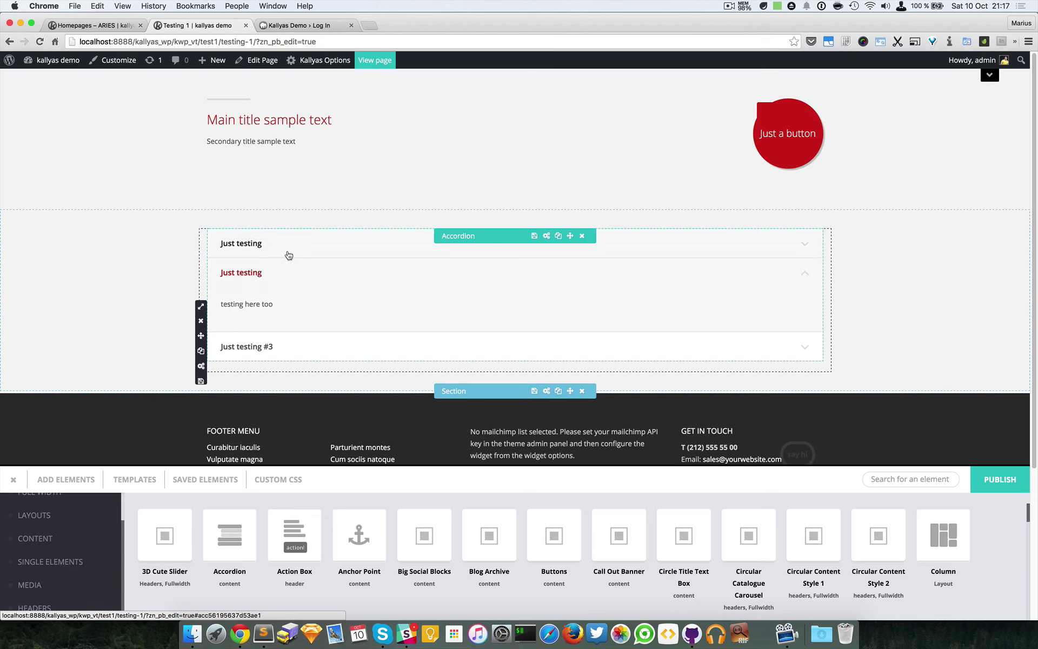
click(289, 247)
click(290, 318)
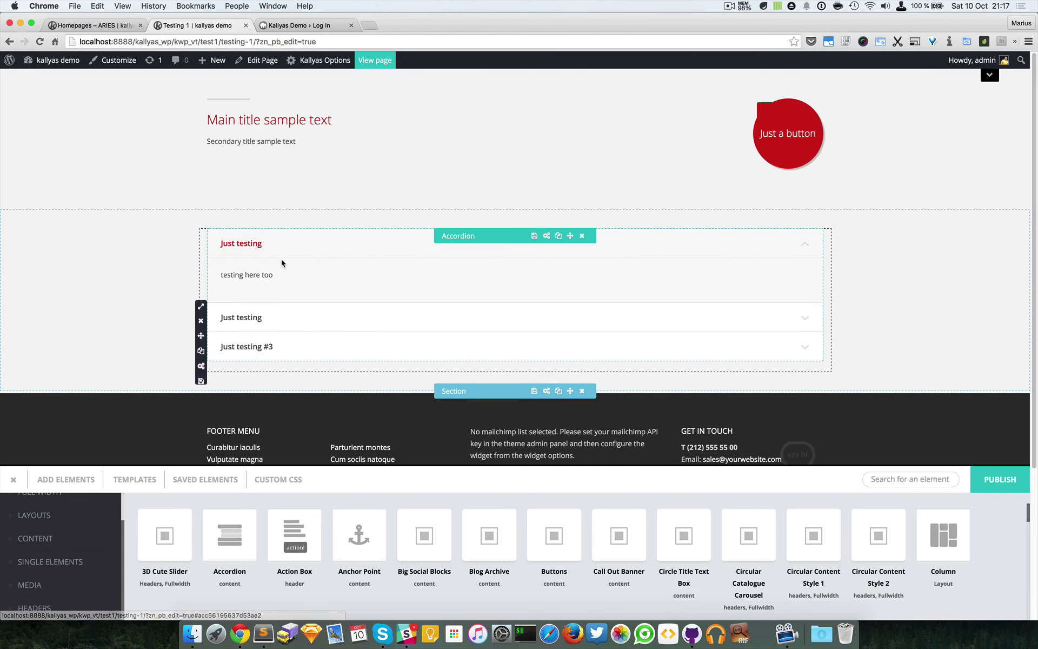
click(282, 250)
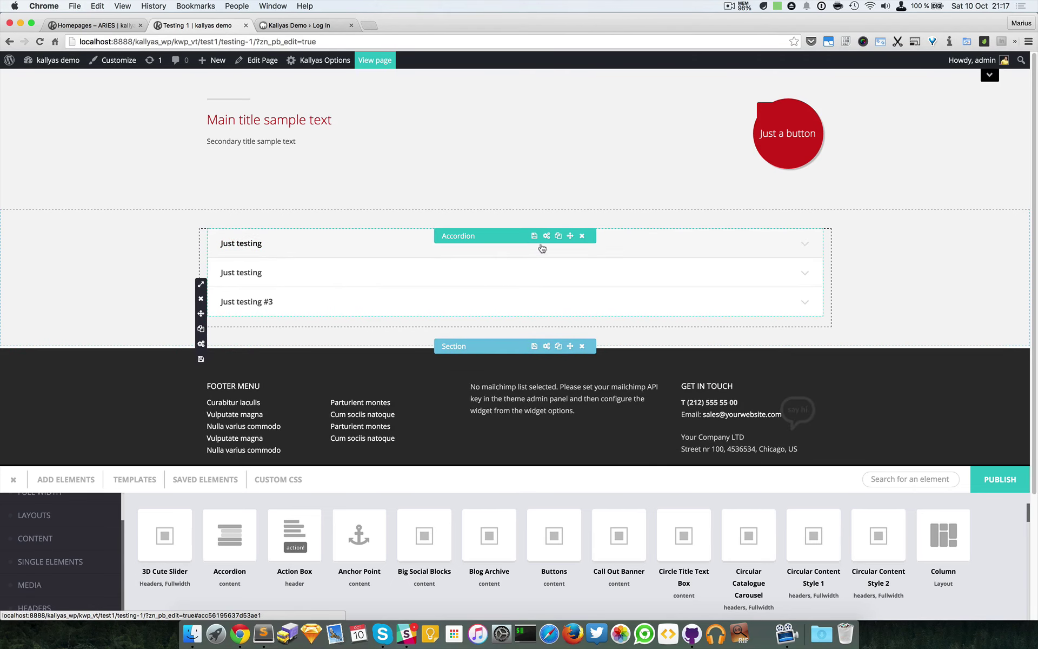
- Preview Style 3, then set the accordion to Style 2 and close its settings
click(548, 239)
drag(554, 232, 722, 344)
click(680, 466)
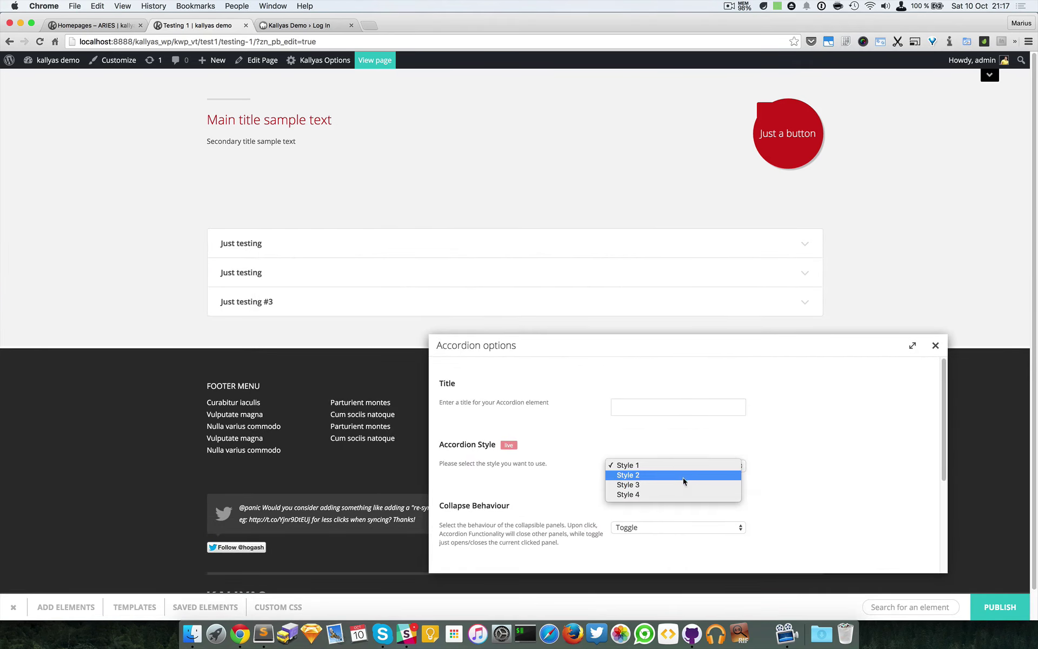
click(684, 484)
click(685, 466)
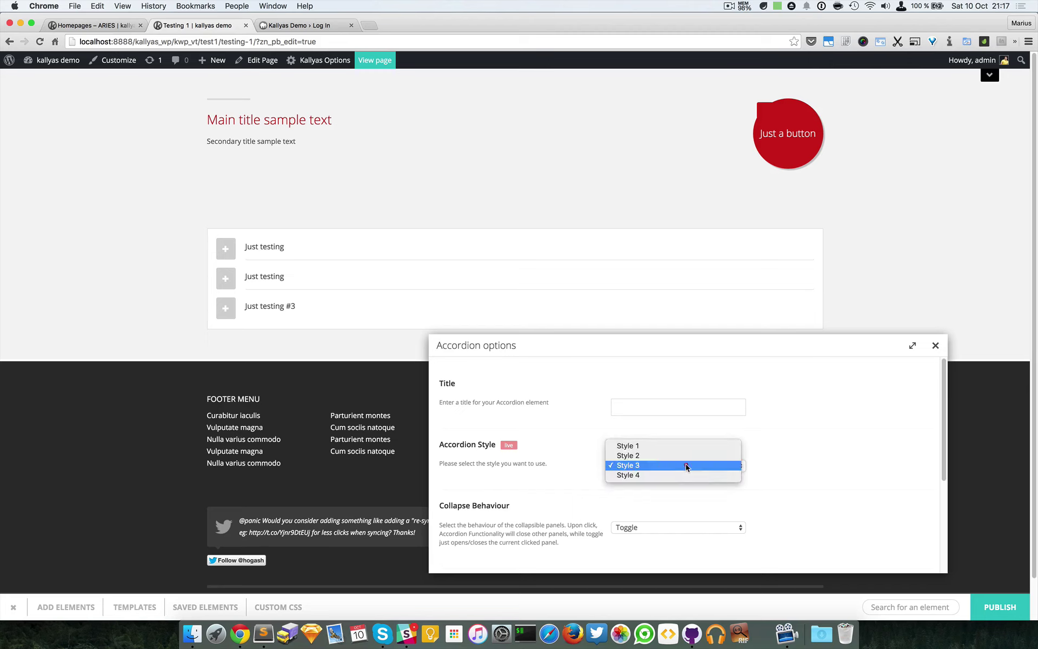
click(682, 454)
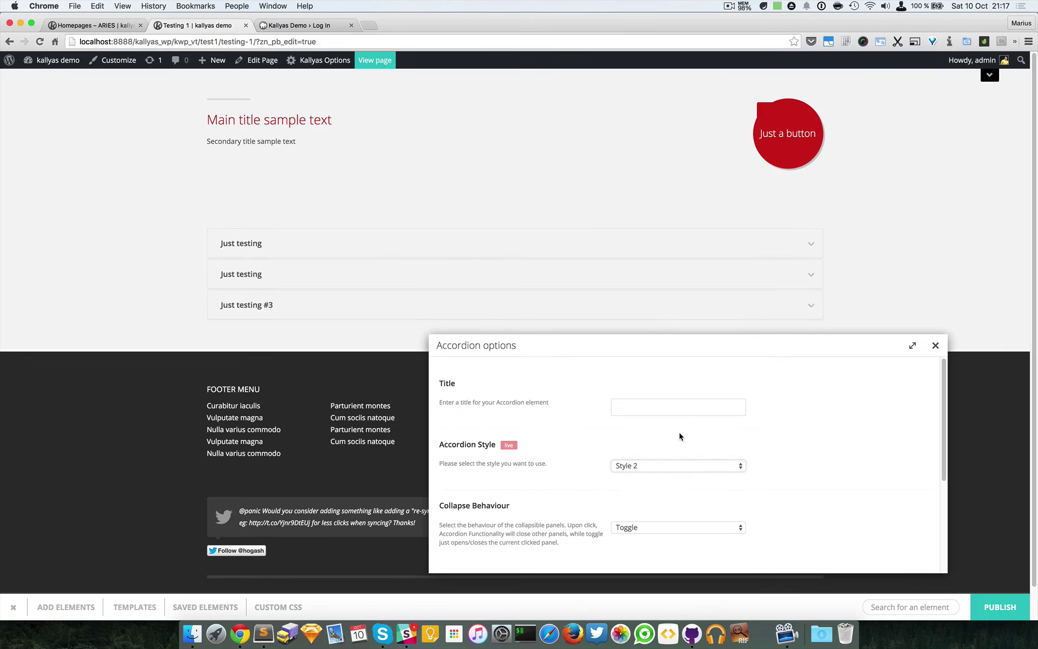
click(935, 345)
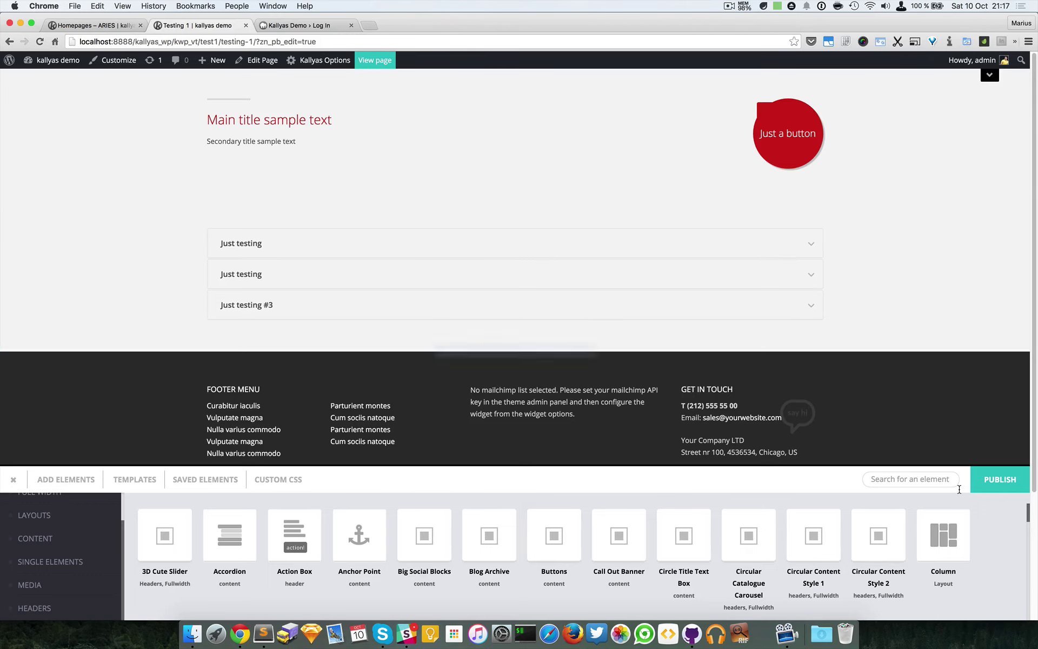
- Publish the Testing 1 page and dismiss a stray browser context menu
click(1001, 485)
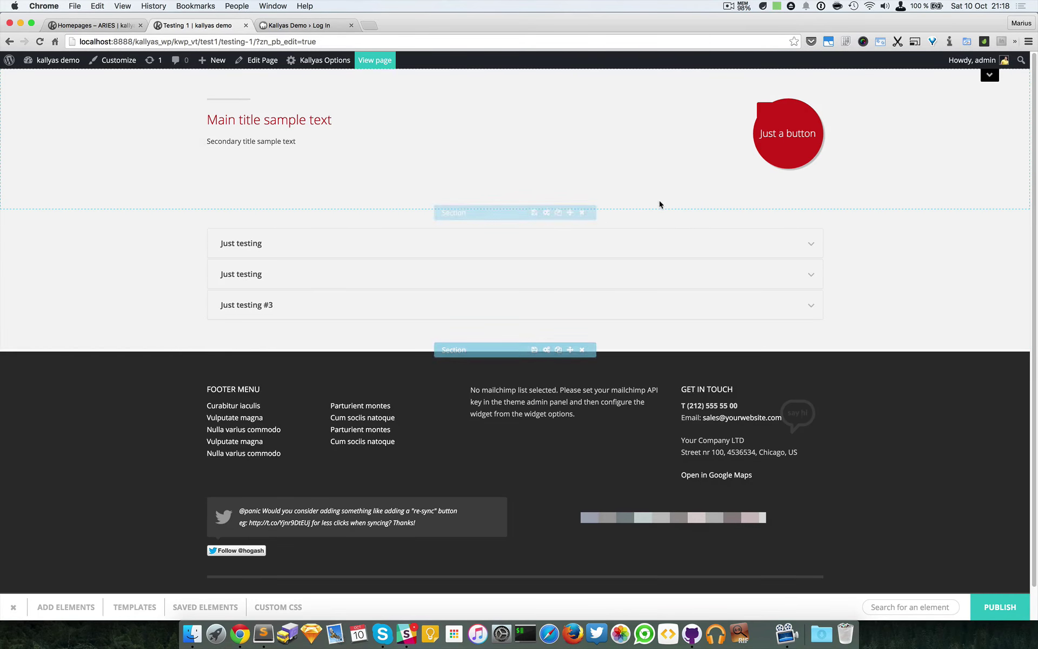
right_click(584, 265)
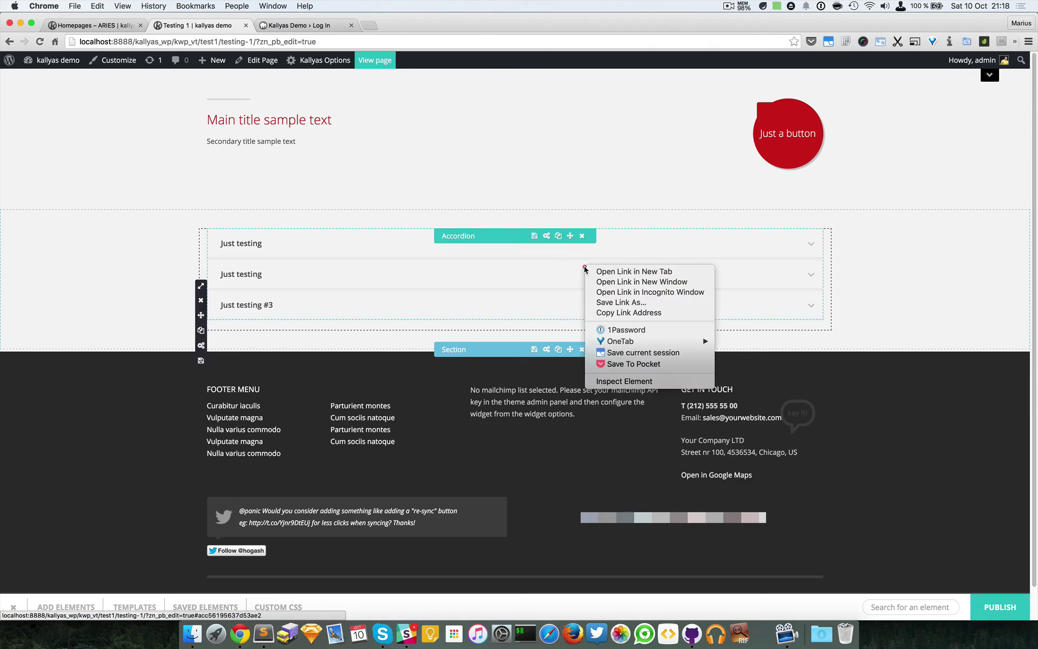
click(633, 381)
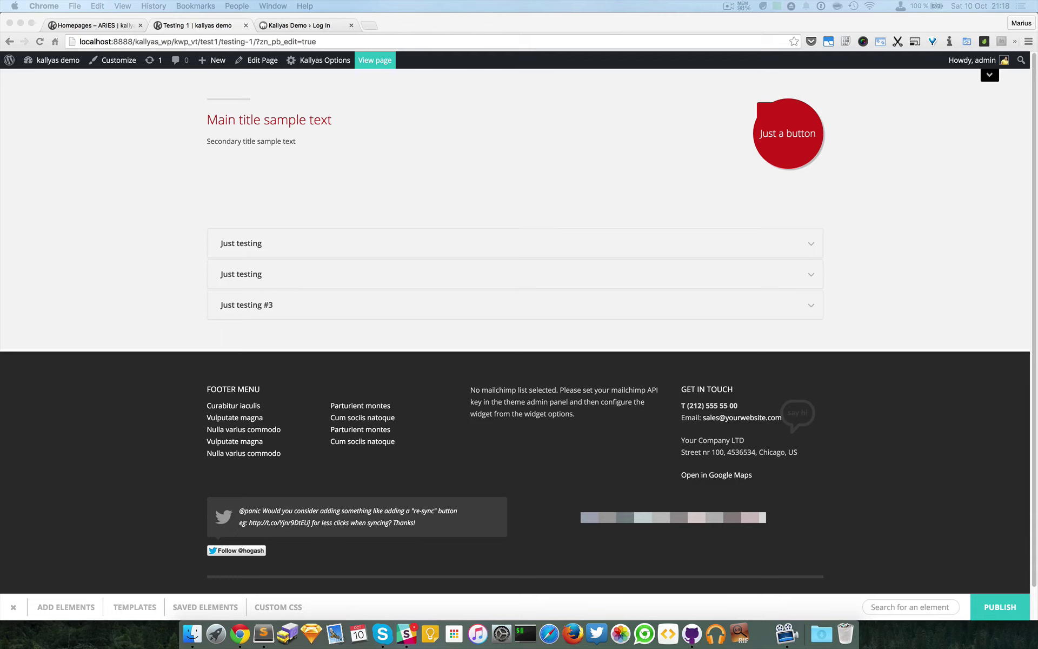
- View the live Testing 1 page in a new browser tab
click(452, 120)
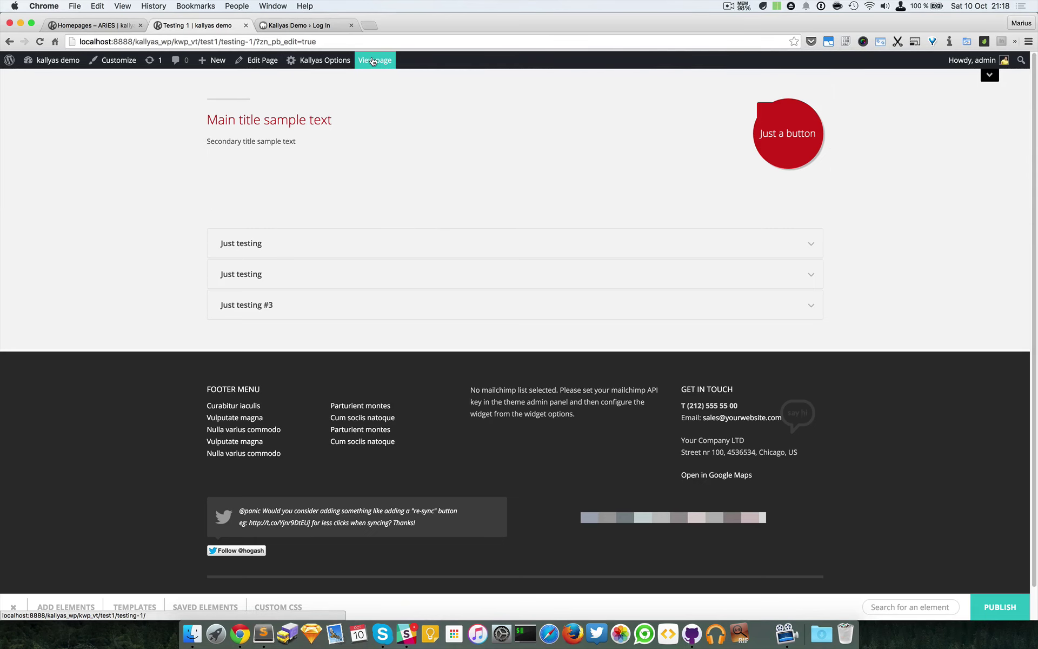
click(373, 60)
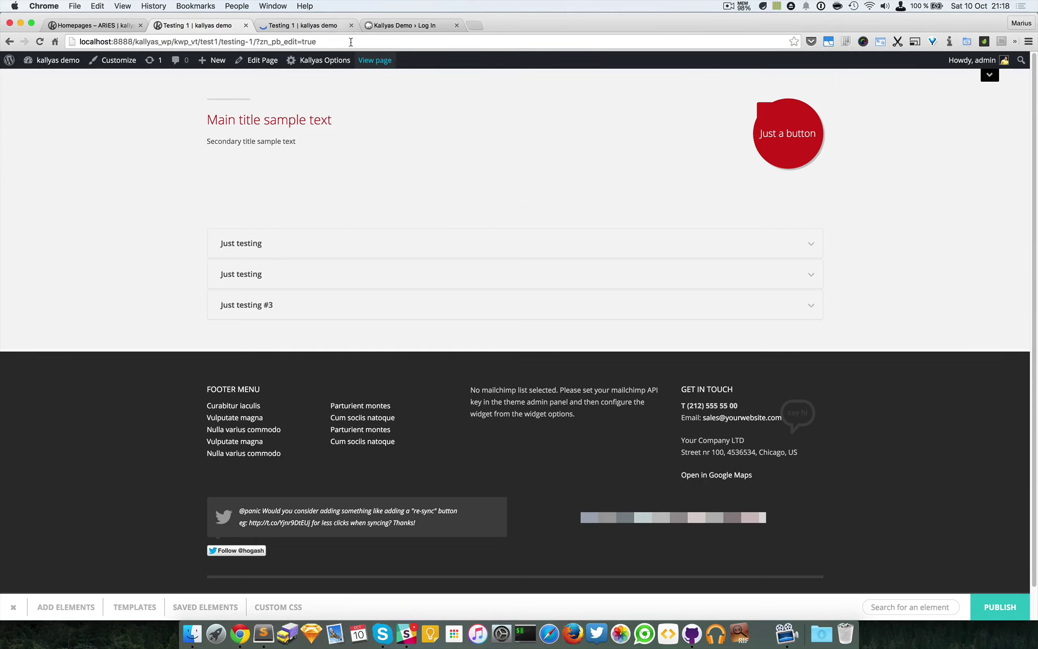
click(300, 25)
mouse_move(424, 114)
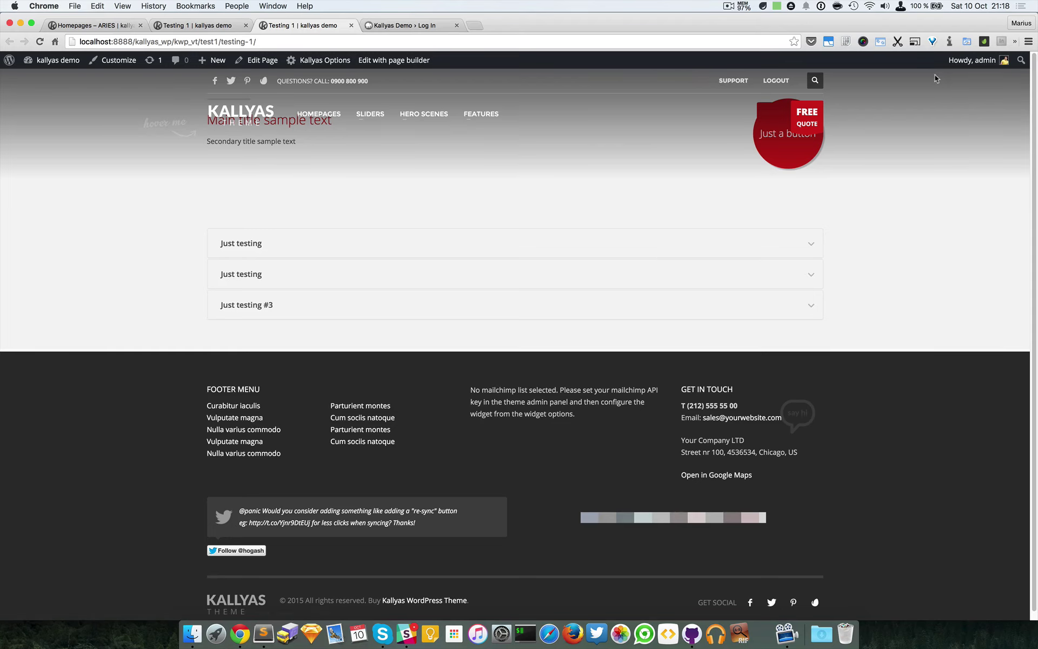
- Return to the builder tab and leave the site header shown in the editor
click(201, 24)
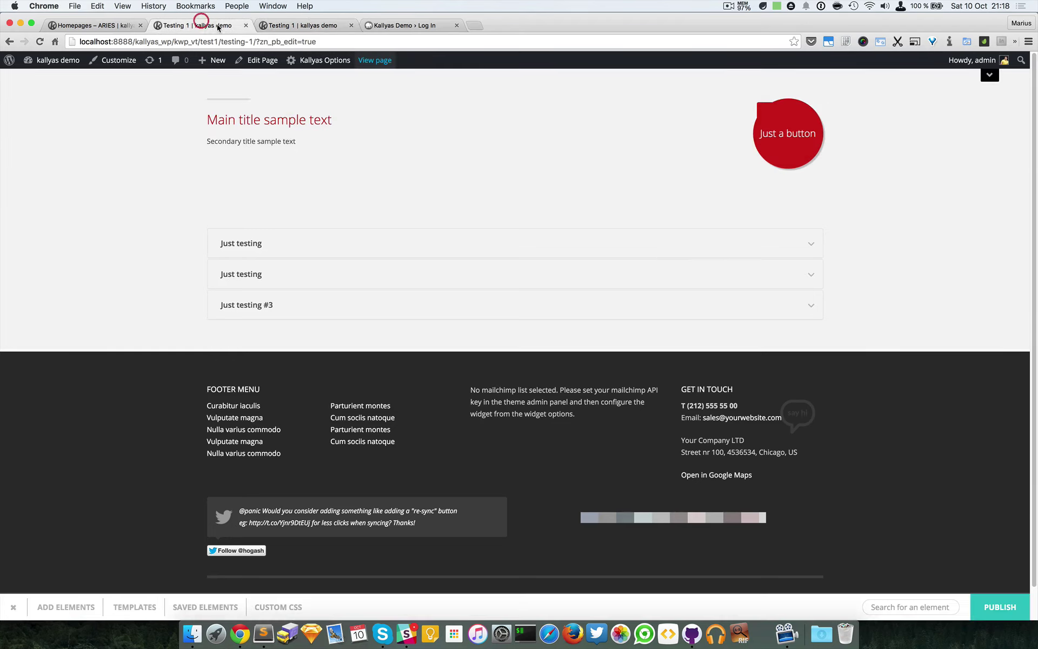
click(989, 77)
click(989, 82)
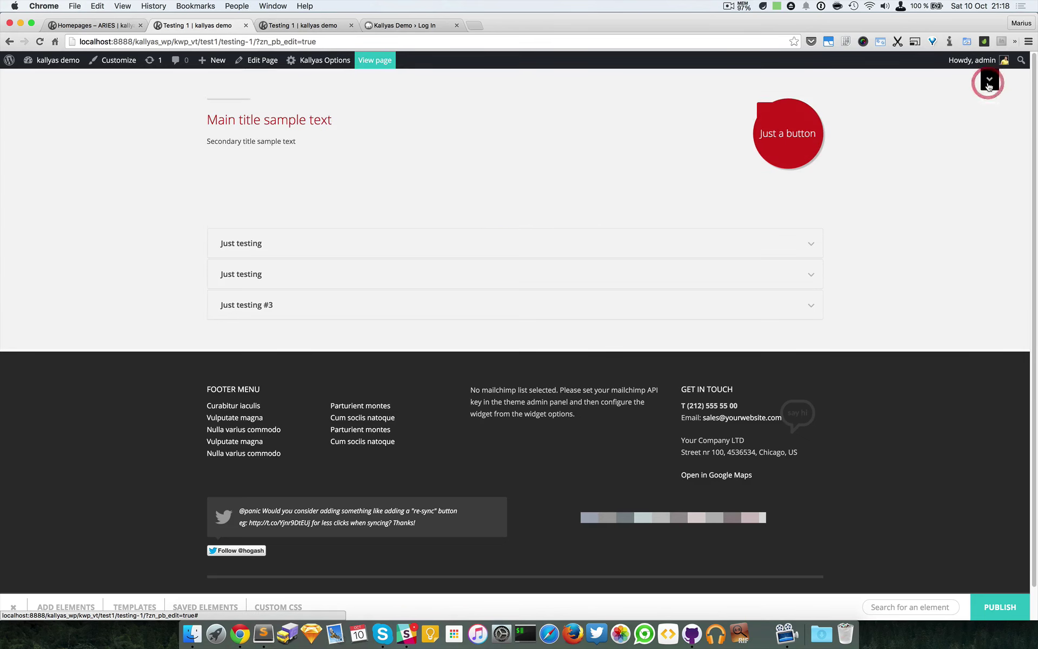
click(989, 82)
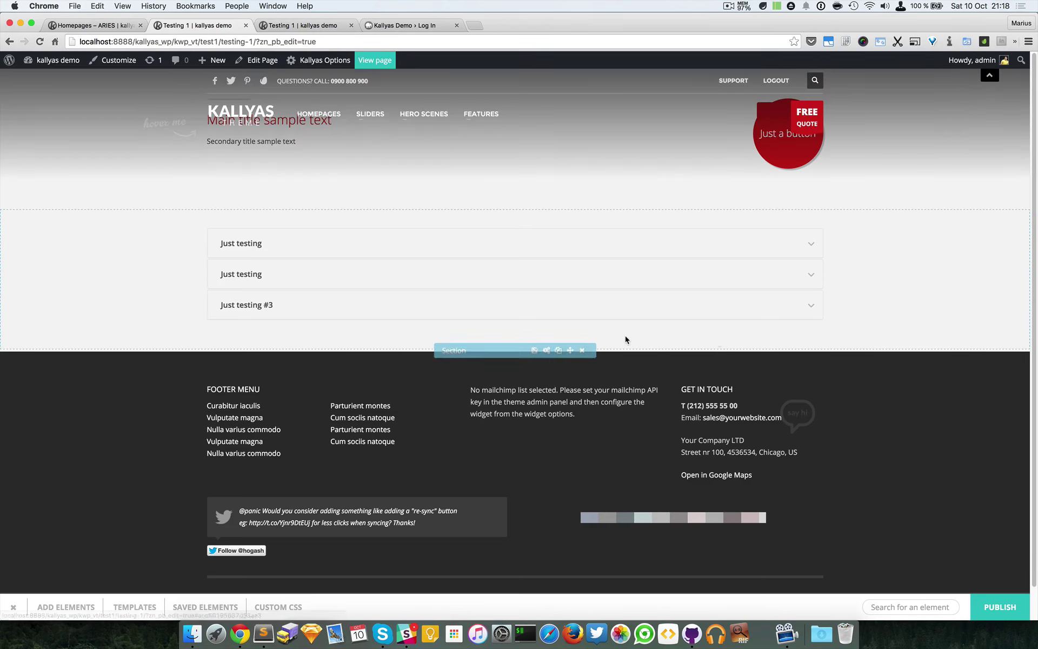